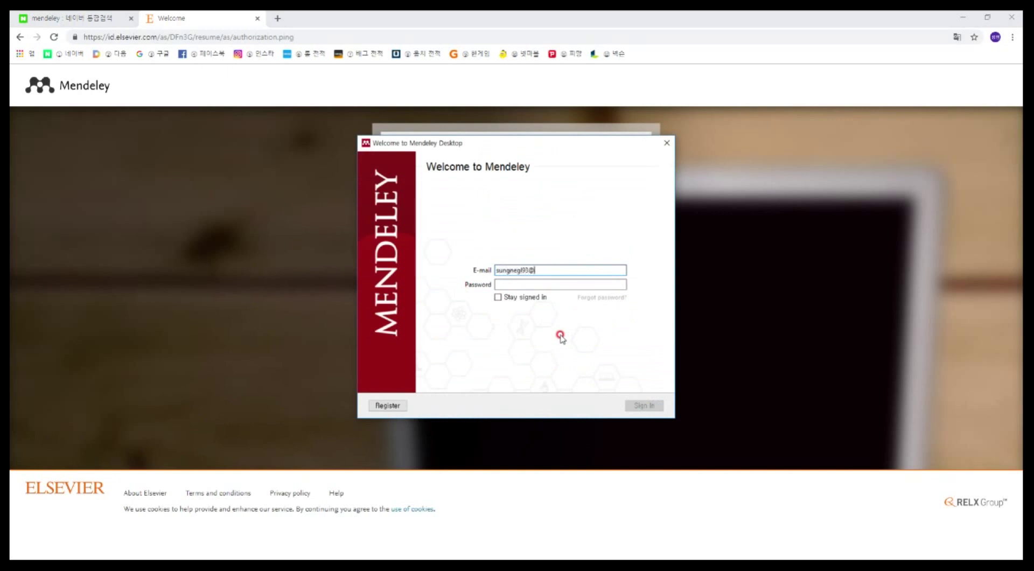
- Sign in to Mendeley Desktop by completing the account e-mail and entering the account password
text(***)
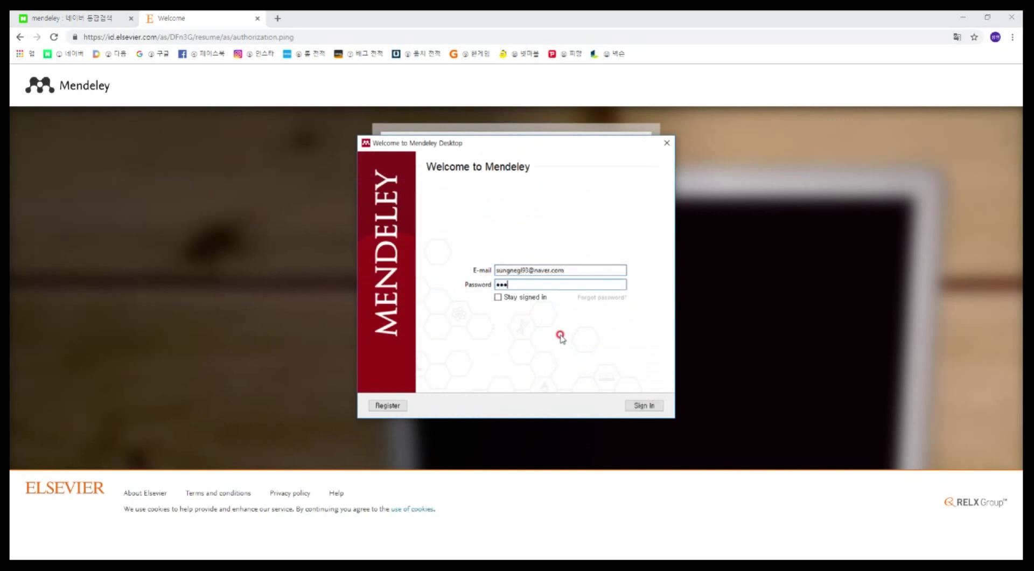
text(**)
key(Return)
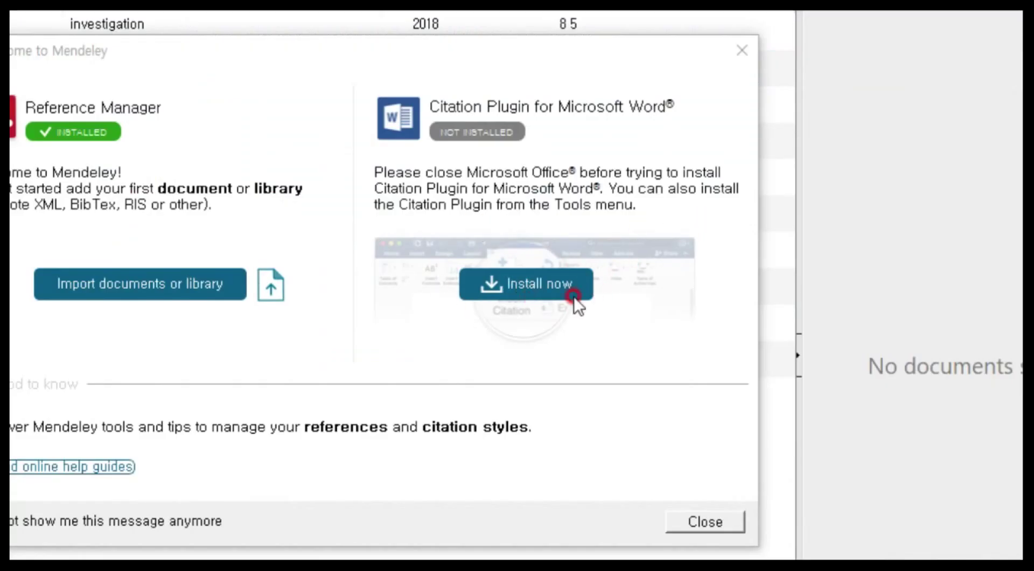
- Install the Citation Plugin for Microsoft Word, allowing Mendeley to close the running Word or Outlook
click(521, 289)
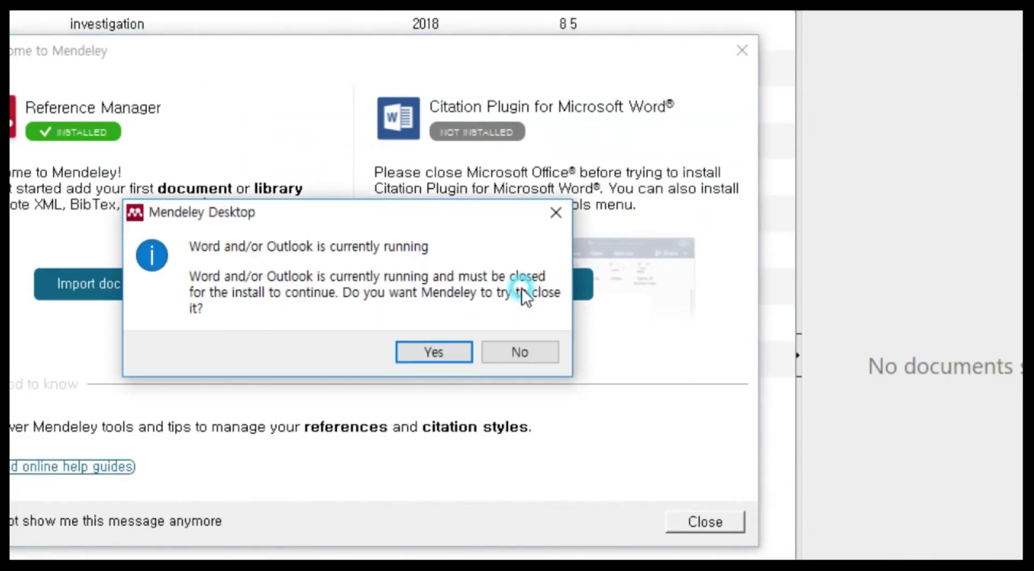
click(454, 354)
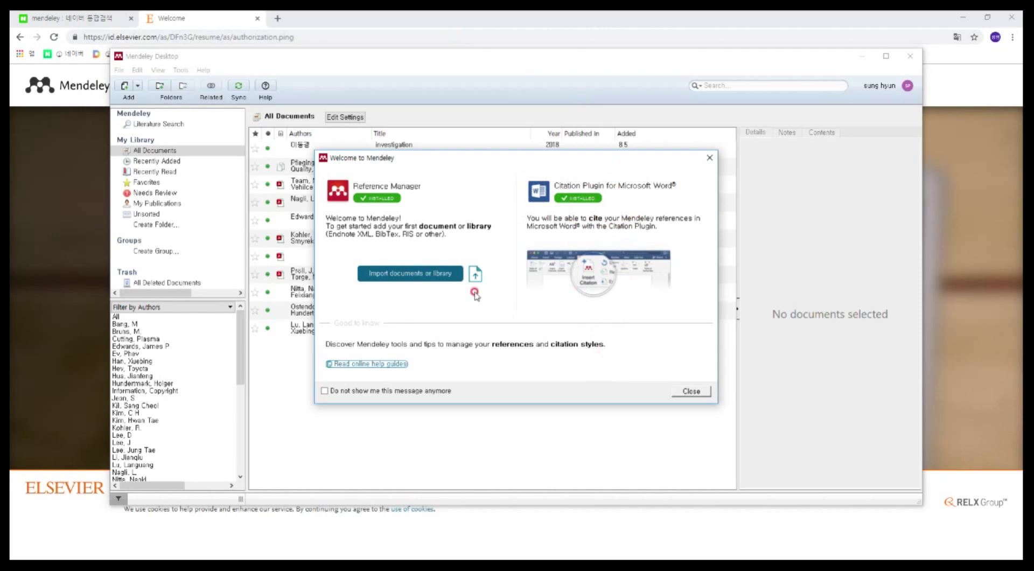
- Switch to Word 2016 by searching for it among the installed programs and create a new blank document
click(17, 563)
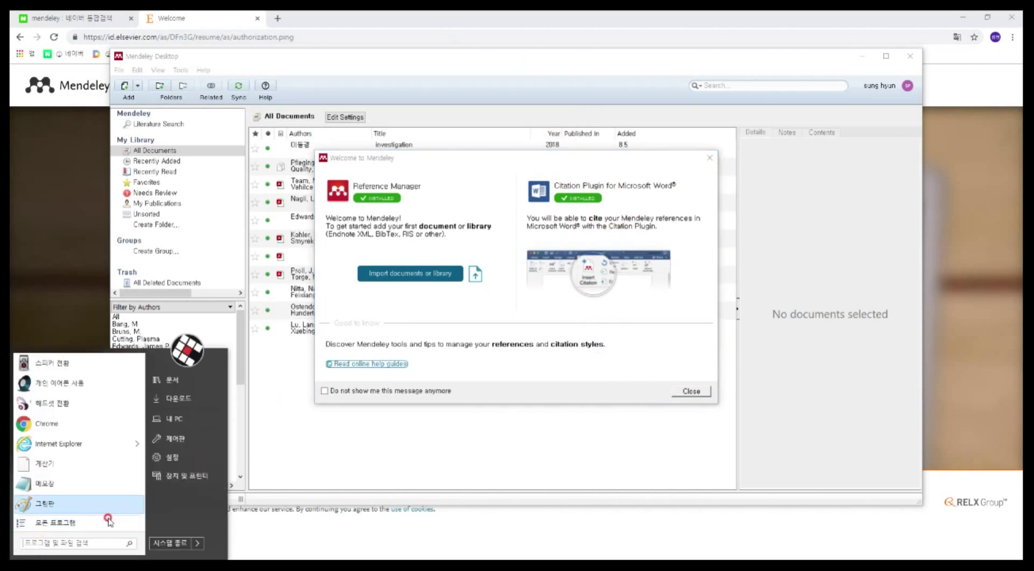
text(word)
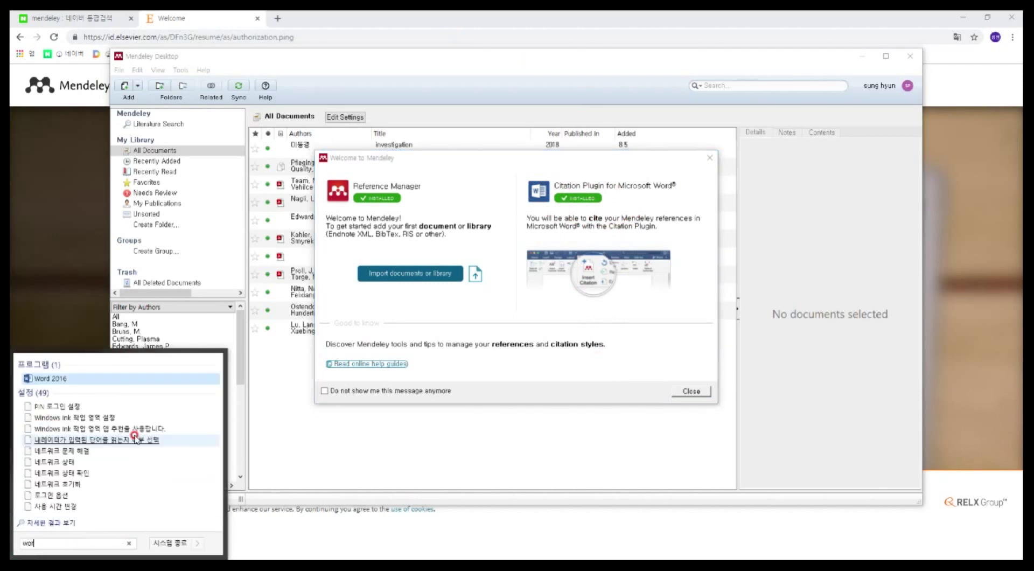
click(172, 379)
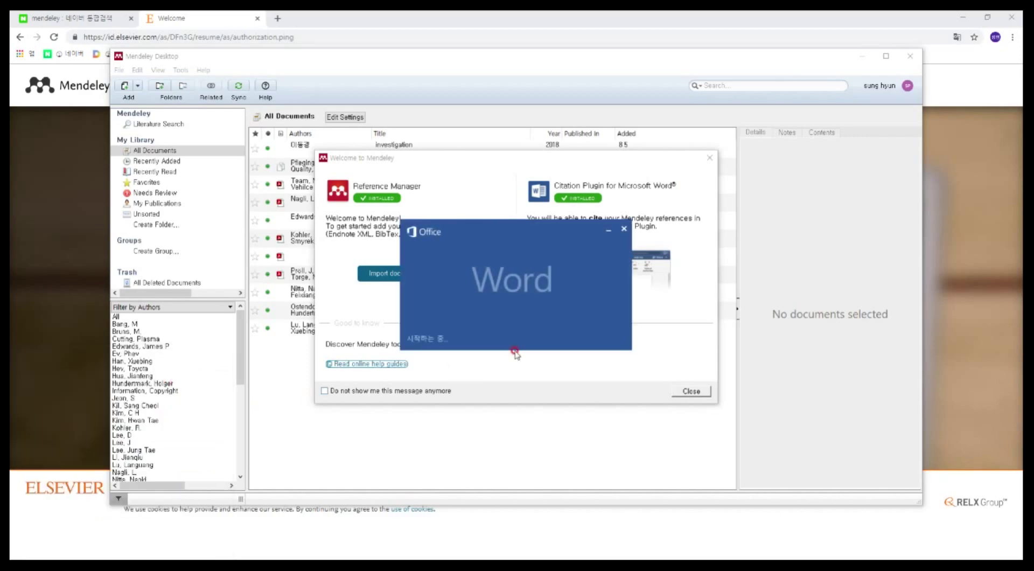
click(513, 327)
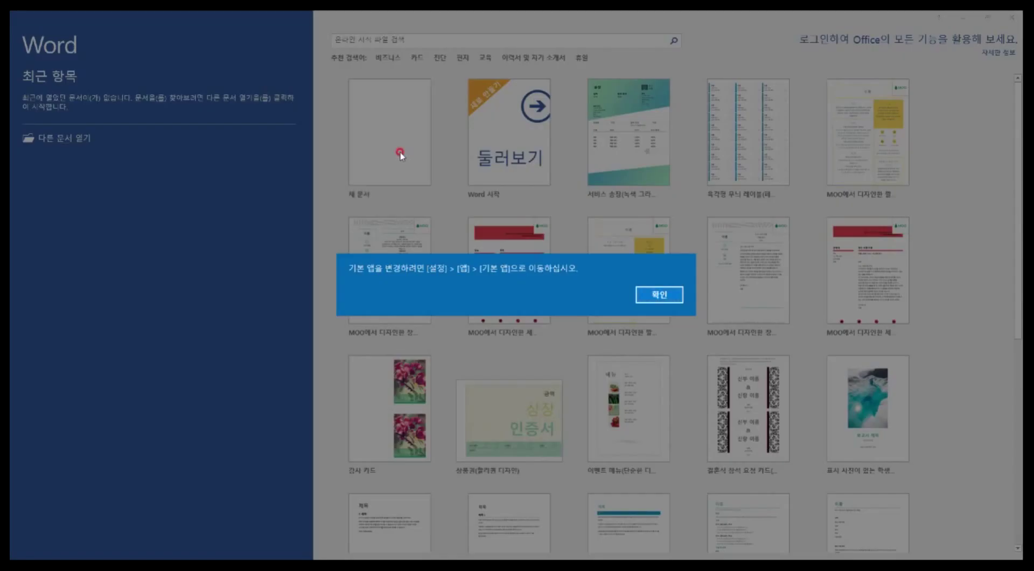
click(399, 154)
click(399, 153)
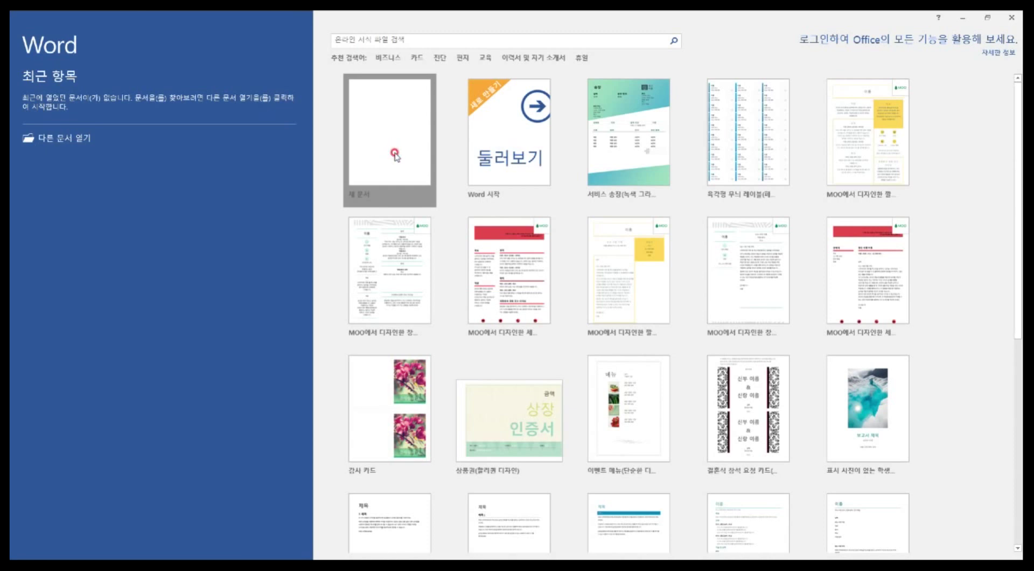
click(179, 33)
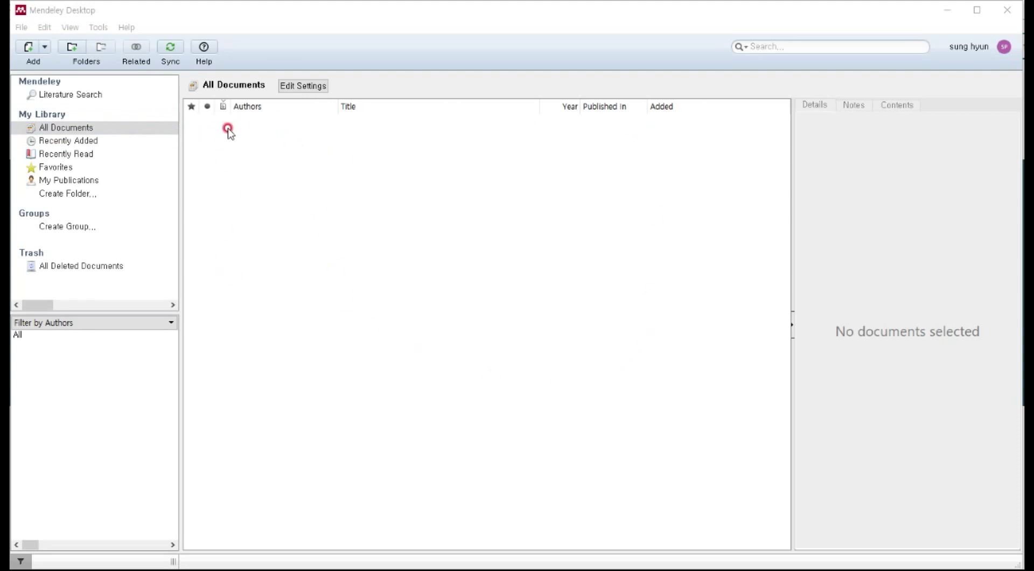
- Run a Literature Search for "lithium" in Mendeley Desktop and save the reference "Li-ion battery materials: Present and future" to the library
click(118, 97)
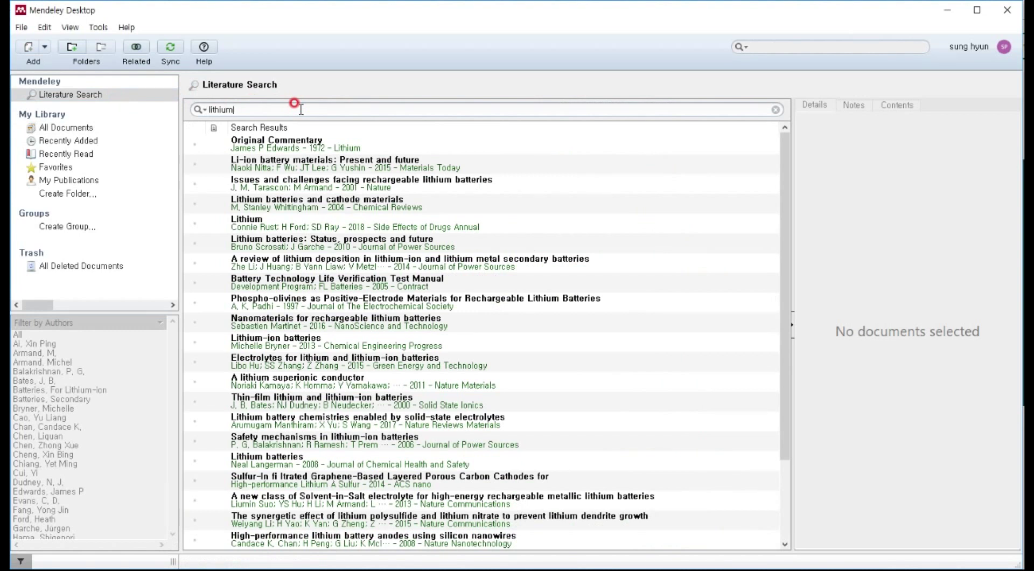
key(Return)
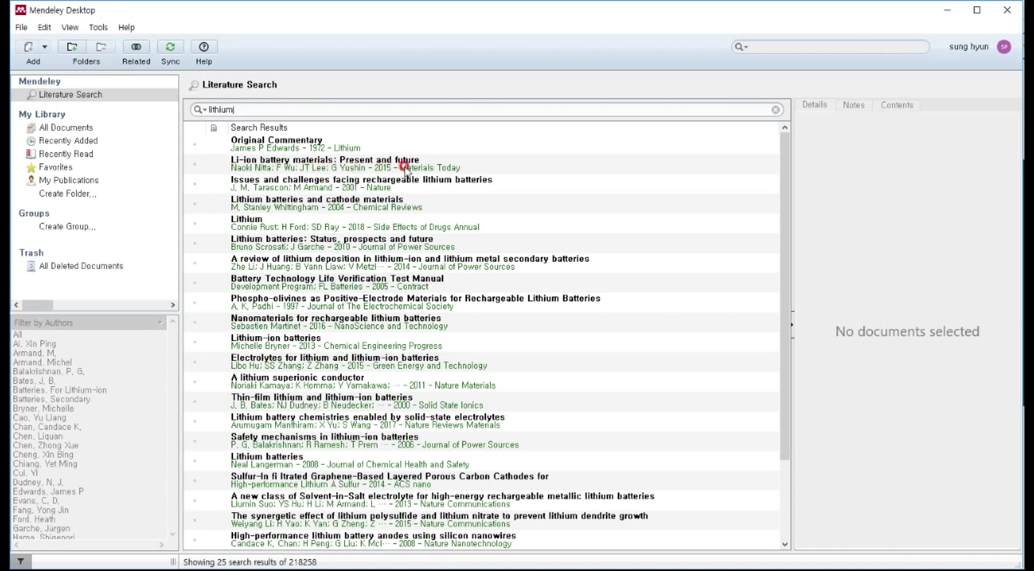
click(437, 167)
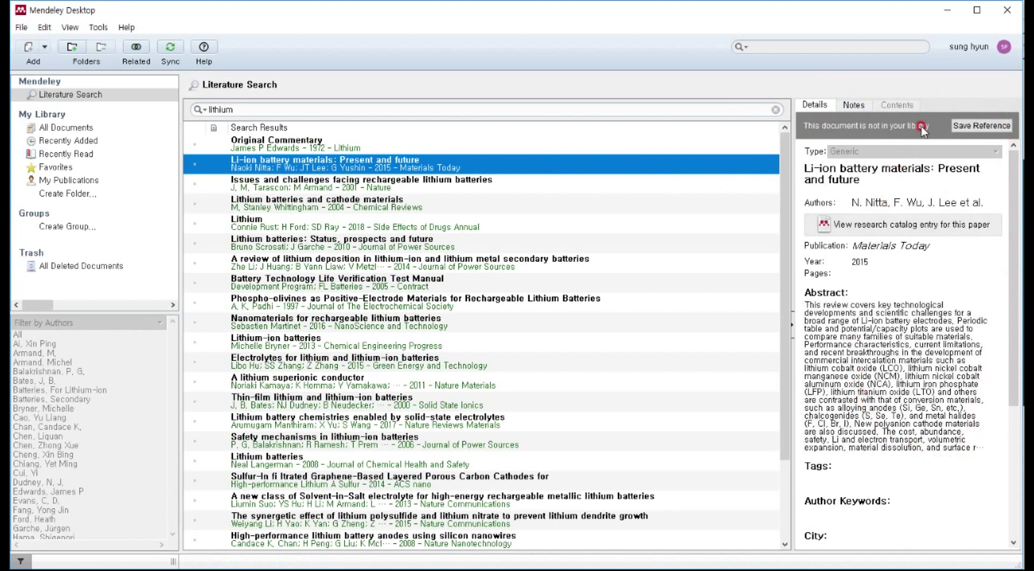
click(984, 127)
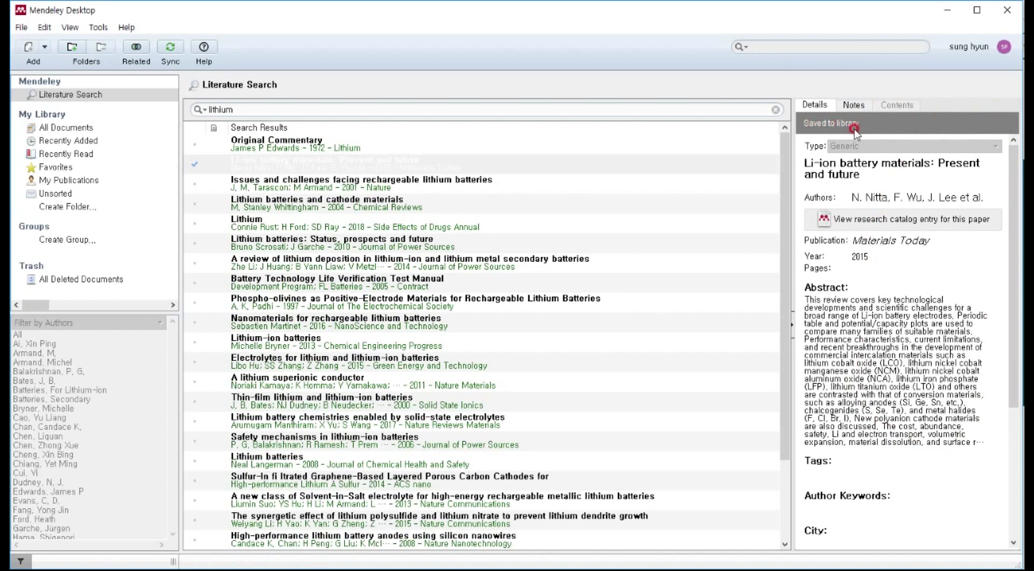
- Show all documents in the library and add the PDF file TOFSIMS from the USB drive's paper folder
click(147, 130)
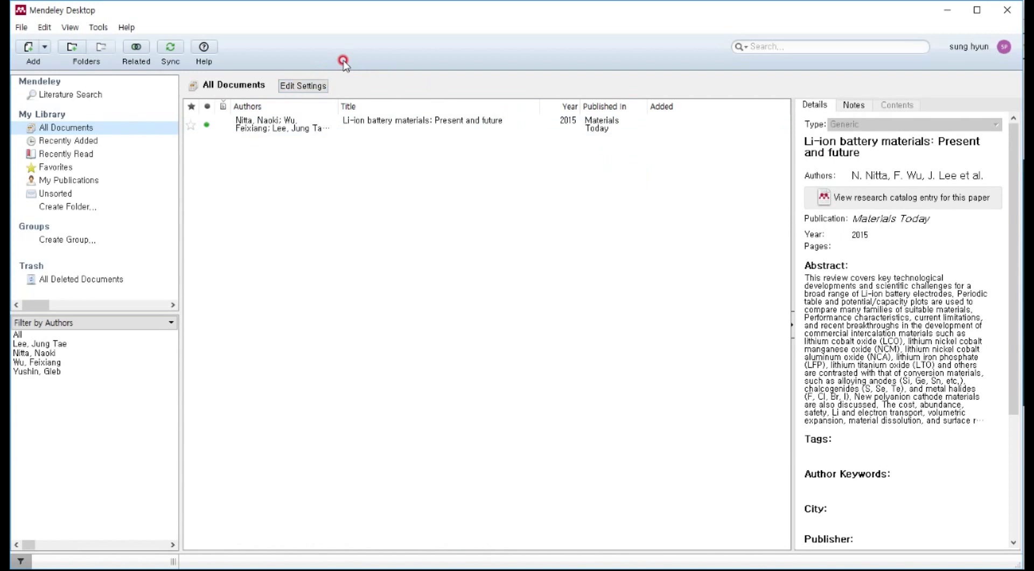
click(27, 48)
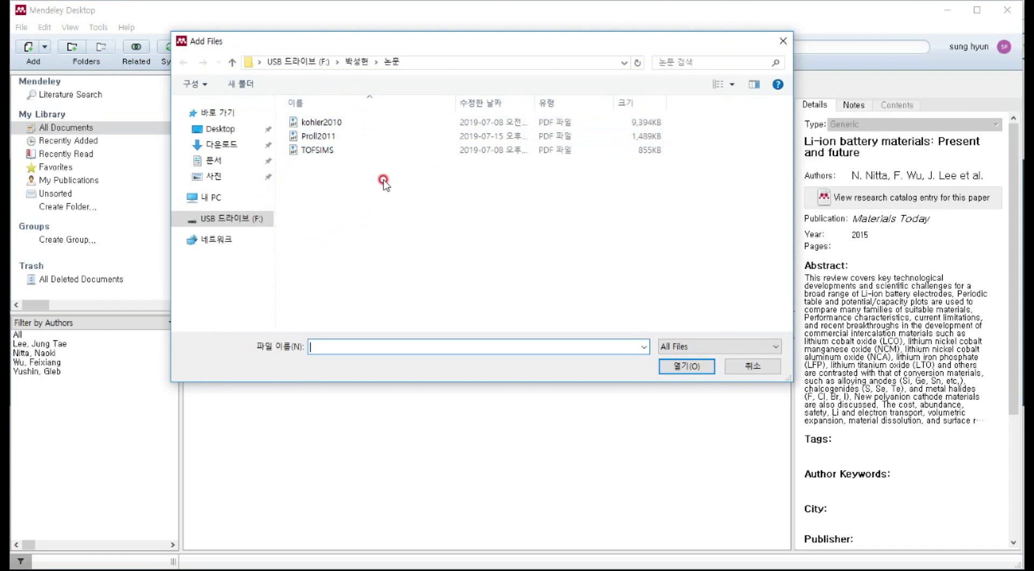
click(399, 154)
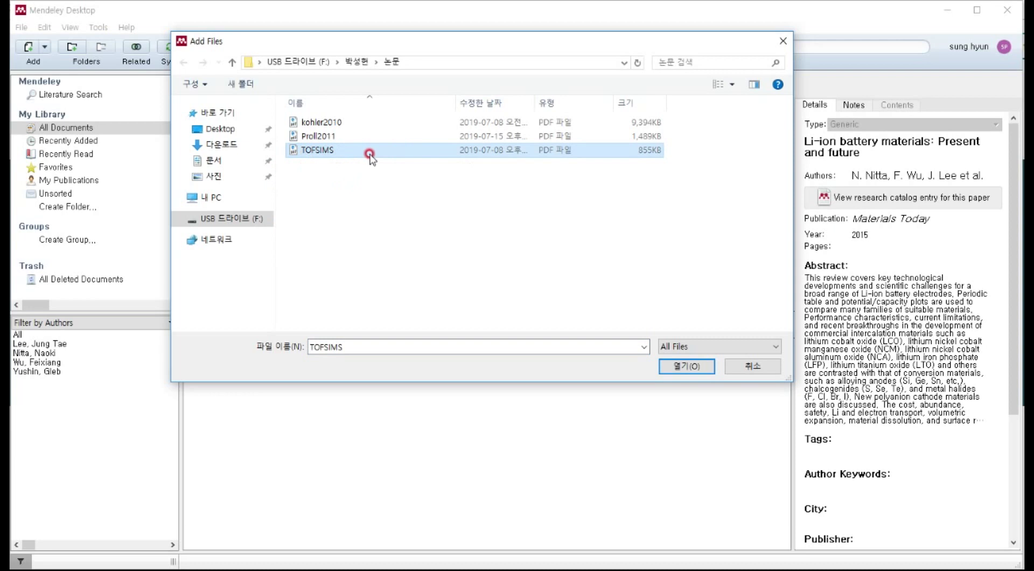
click(687, 366)
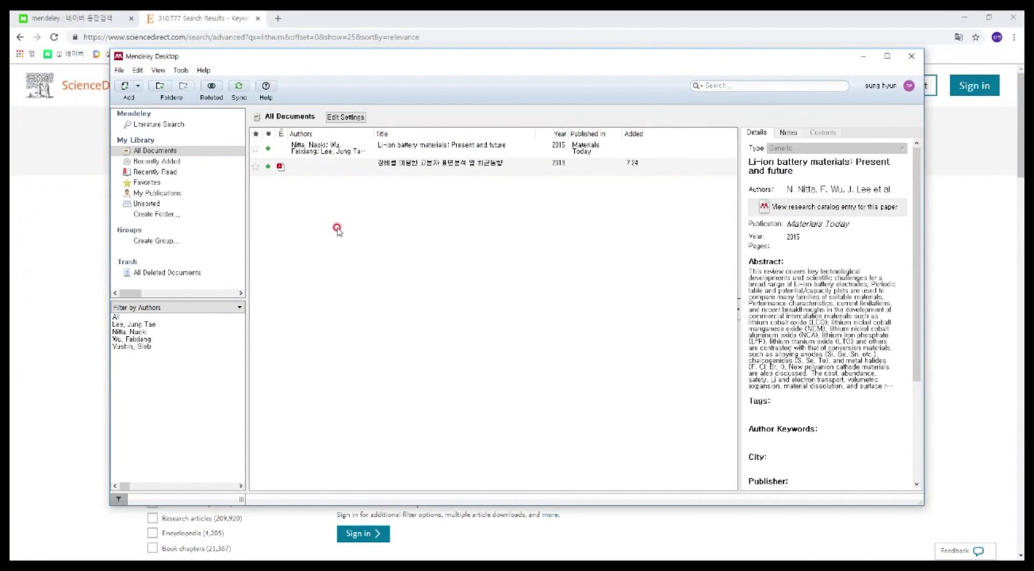
- Start the Web Importer installation from Mendeley Desktop and open the Chrome version's extension page in the Chrome Web Store
click(185, 74)
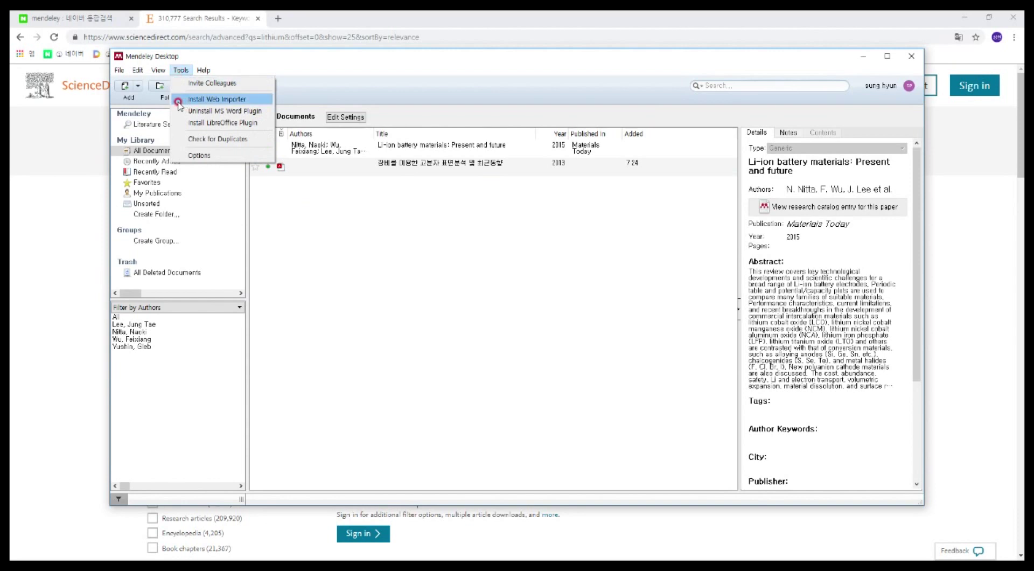
click(217, 99)
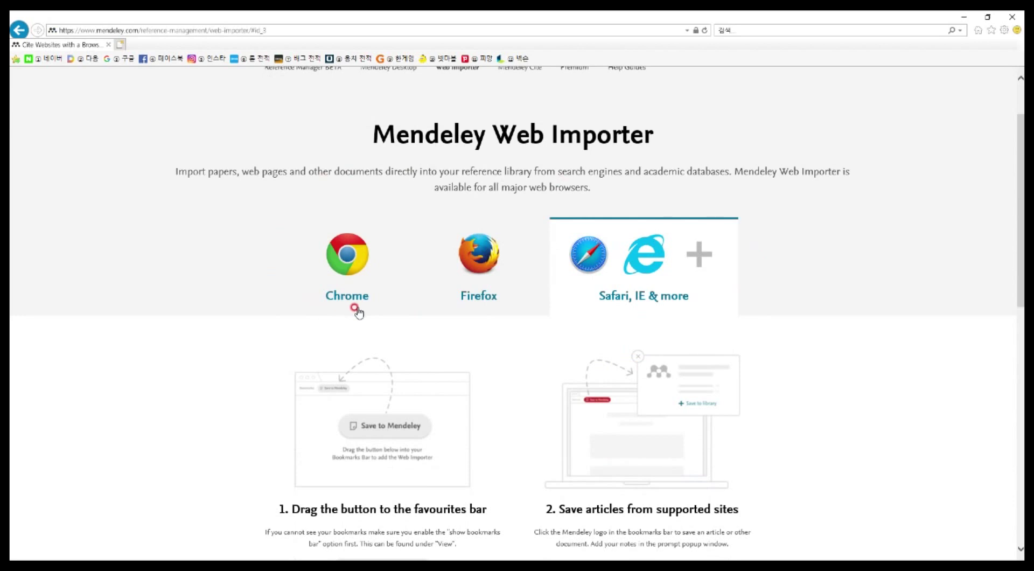
scroll(357, 293, down, 1)
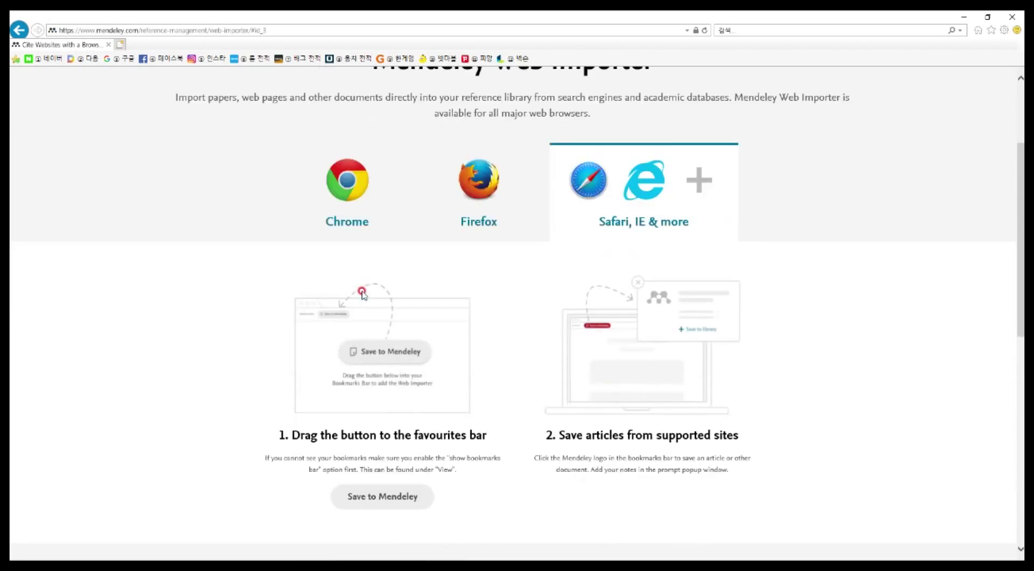
click(356, 210)
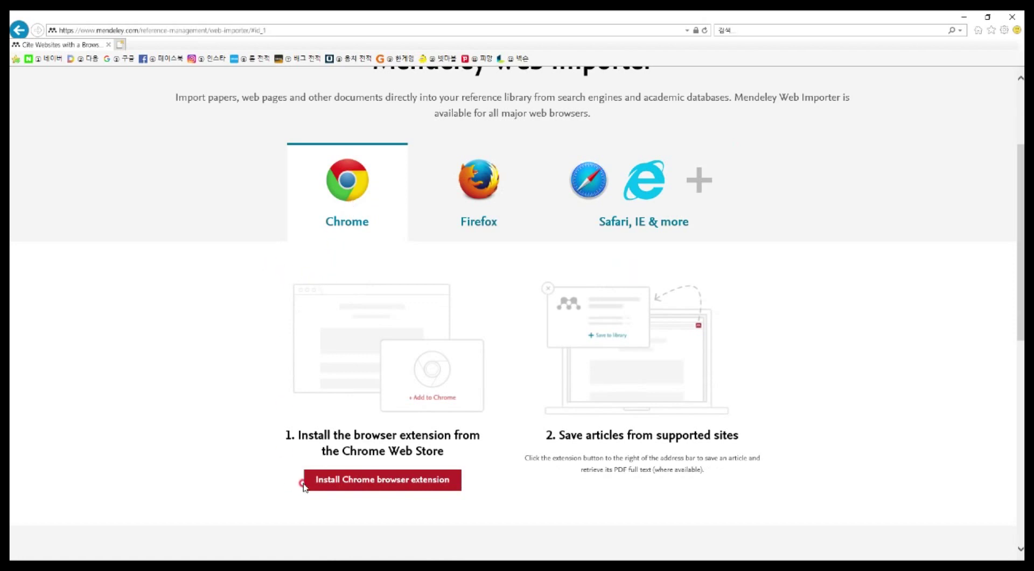
click(418, 491)
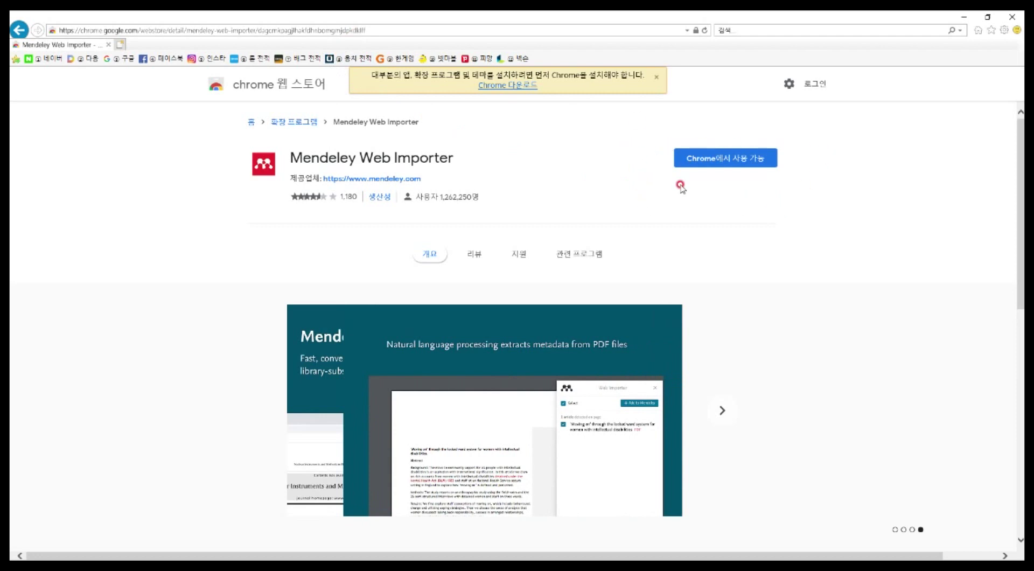
- Copy the extension page's address, close Internet Explorer and load the address in a new Chrome tab
click(377, 26)
key(ctrl+c)
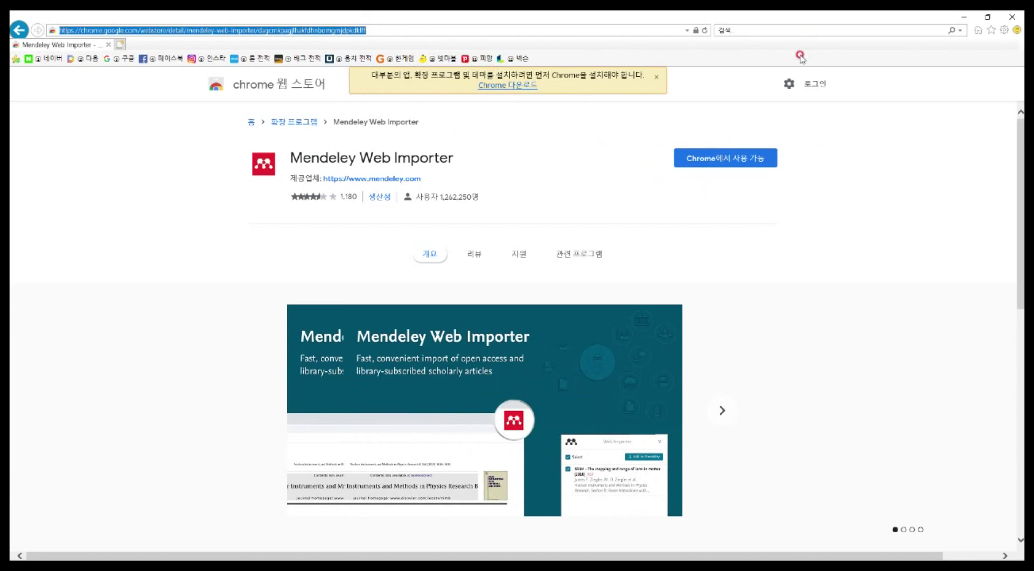
click(1013, 17)
click(545, 24)
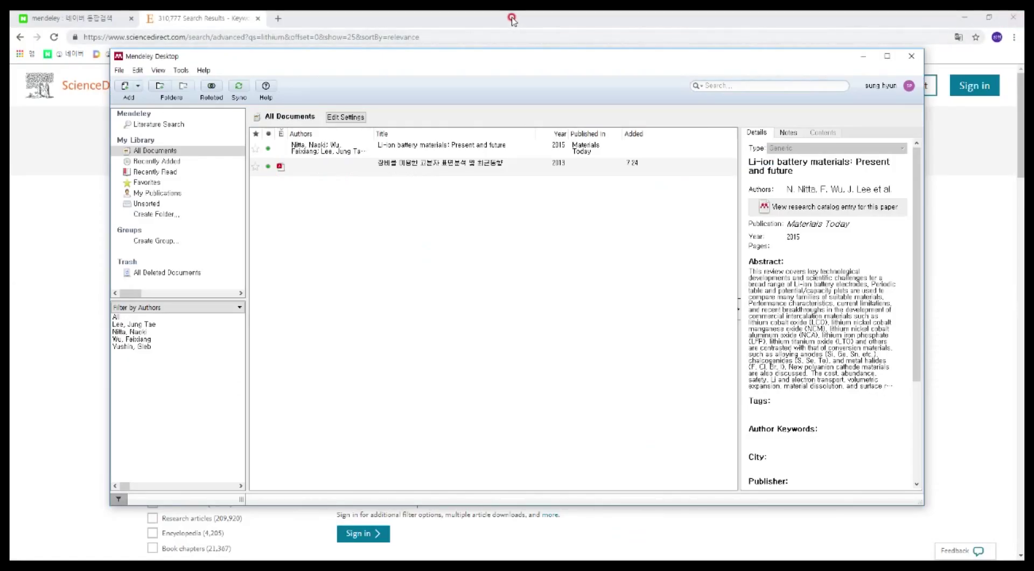
click(277, 19)
key(ctrl+v)
key(Return)
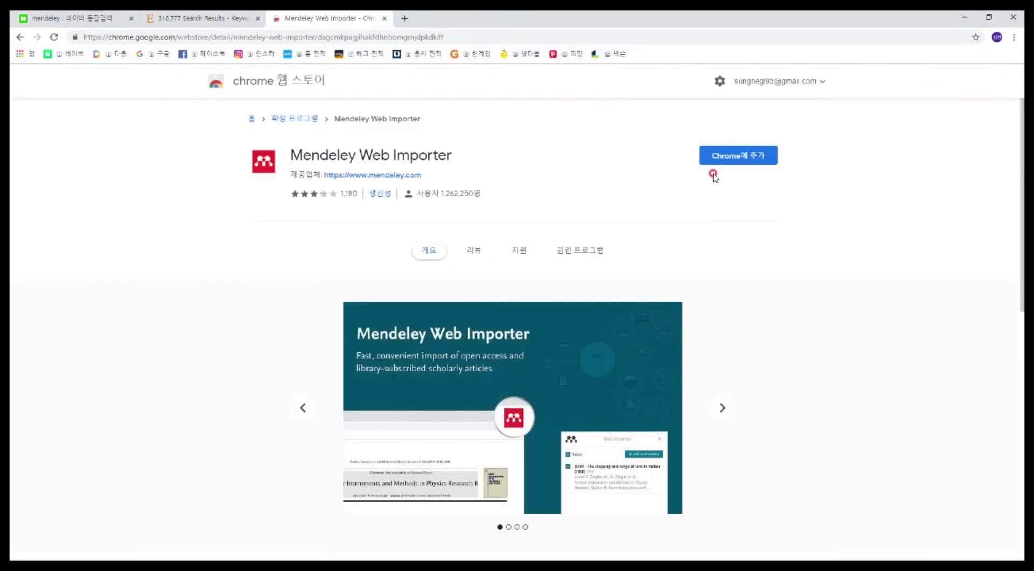
- Add the Mendeley Web Importer extension to Chrome and dismiss the installation notice
click(736, 157)
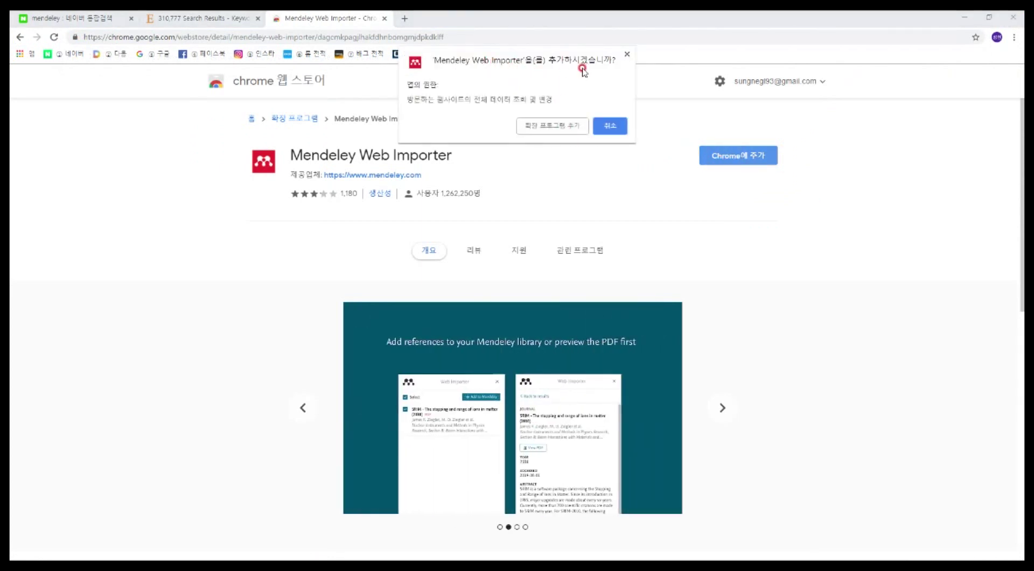
click(570, 128)
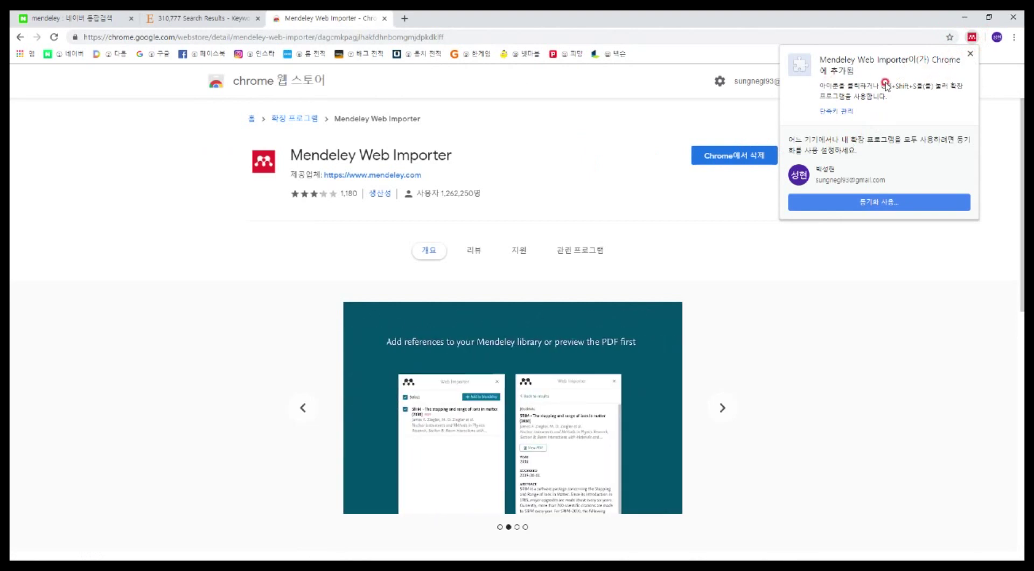
click(971, 55)
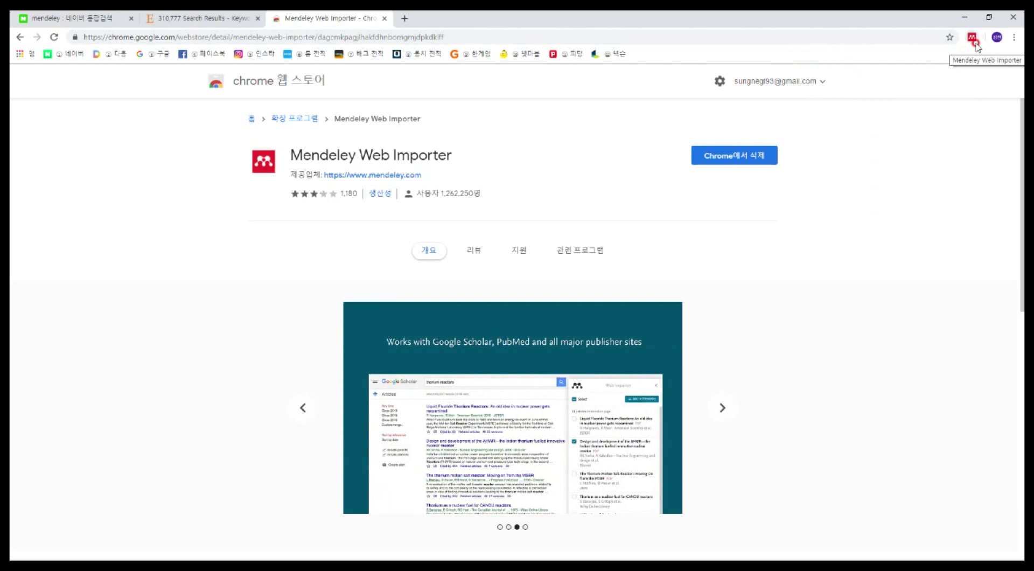
- Try to open Mendeley Web Importer on the Chrome Web Store page, reloading the page between attempts
click(976, 44)
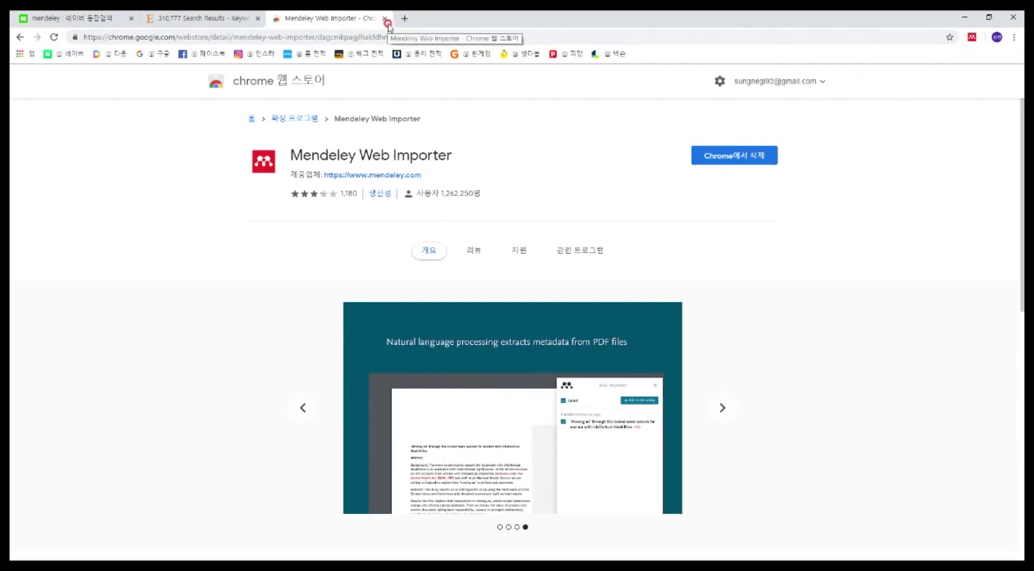
click(974, 45)
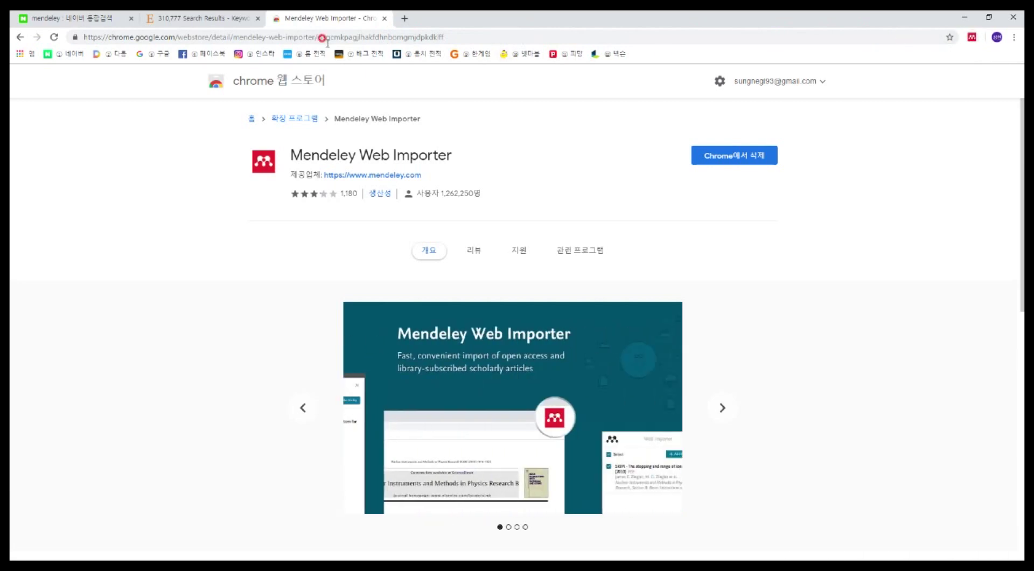
click(55, 38)
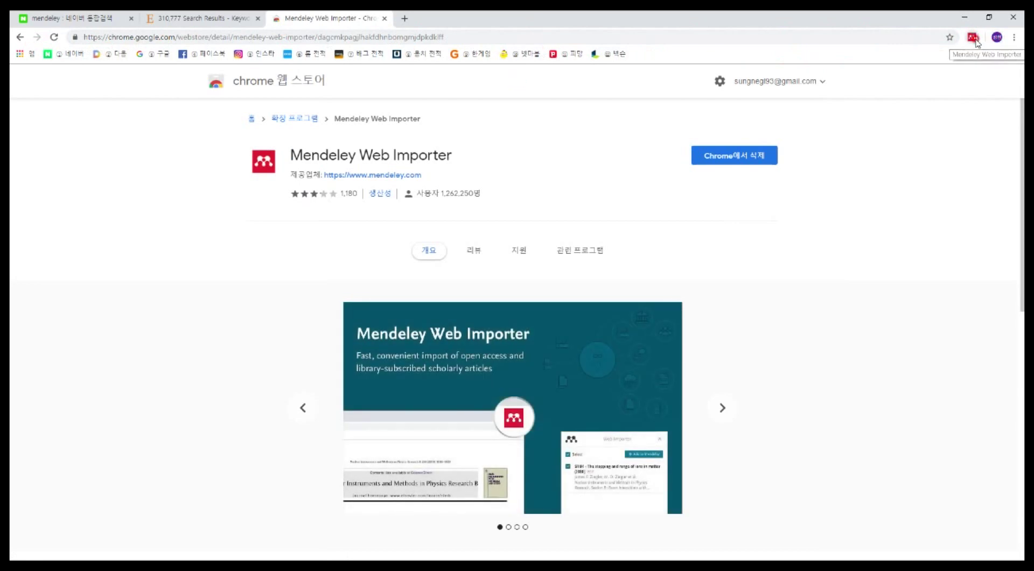
click(555, 36)
- Return to the ScienceDirect search results for lithium, reload them and open Mendeley Web Importer there
click(232, 18)
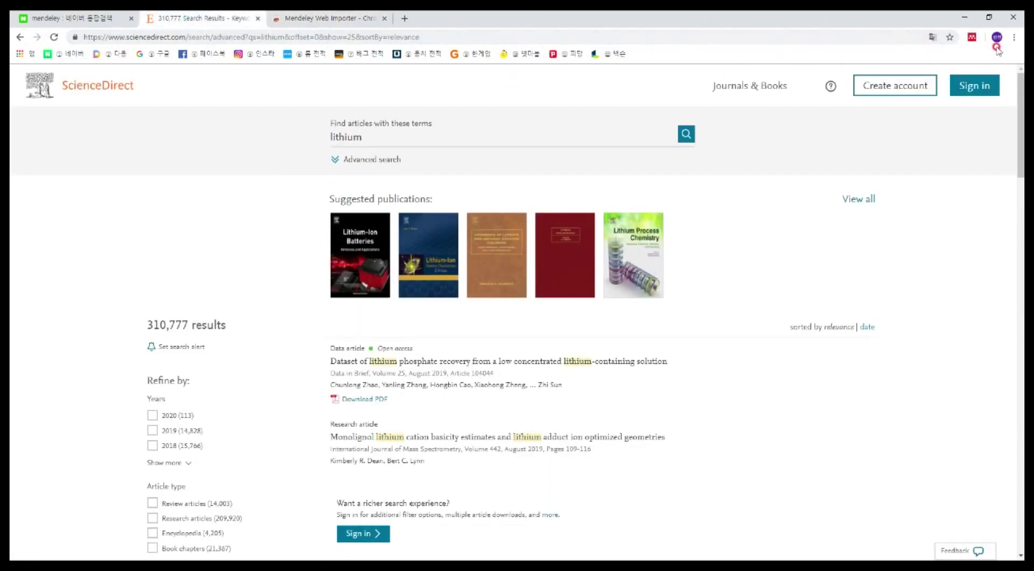
key(F5)
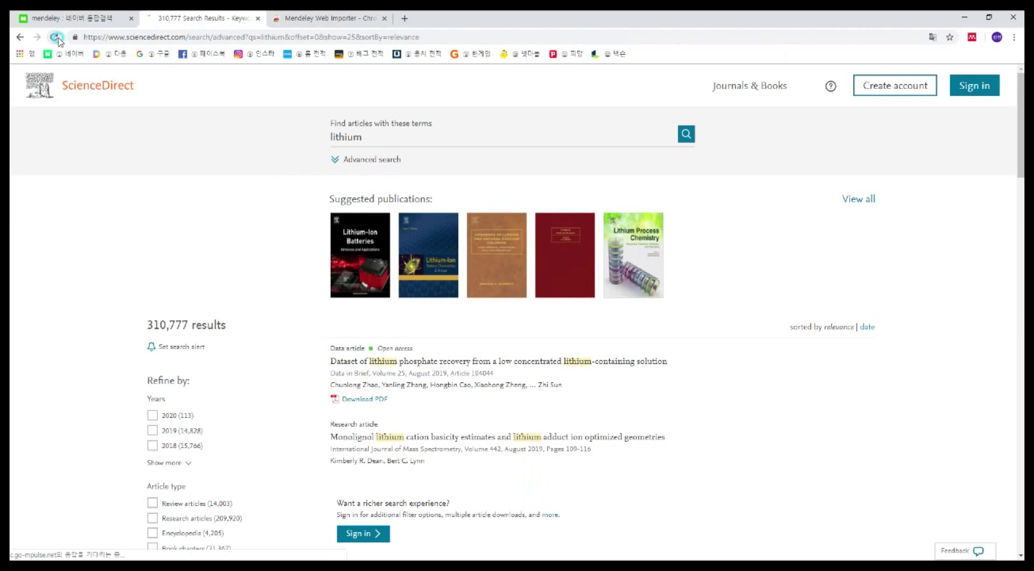
click(974, 37)
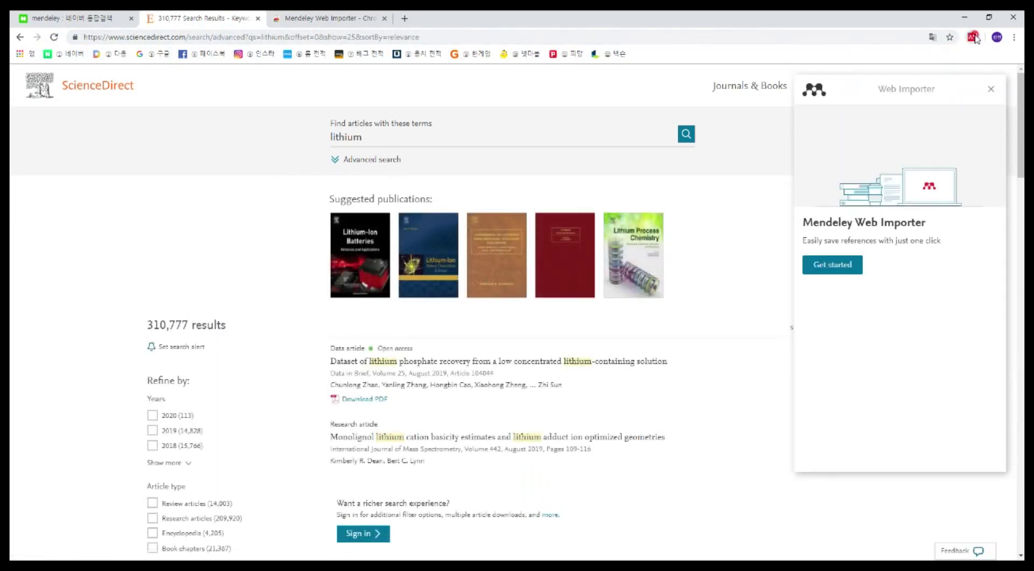
- Start Mendeley Web Importer and sign in to the Elsevier account by entering the account password
click(843, 273)
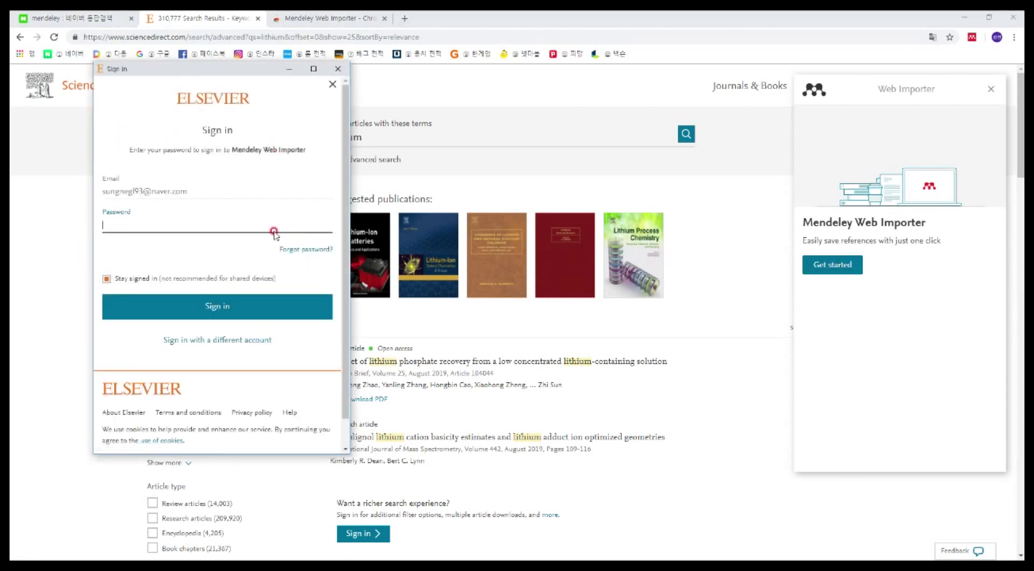
click(199, 217)
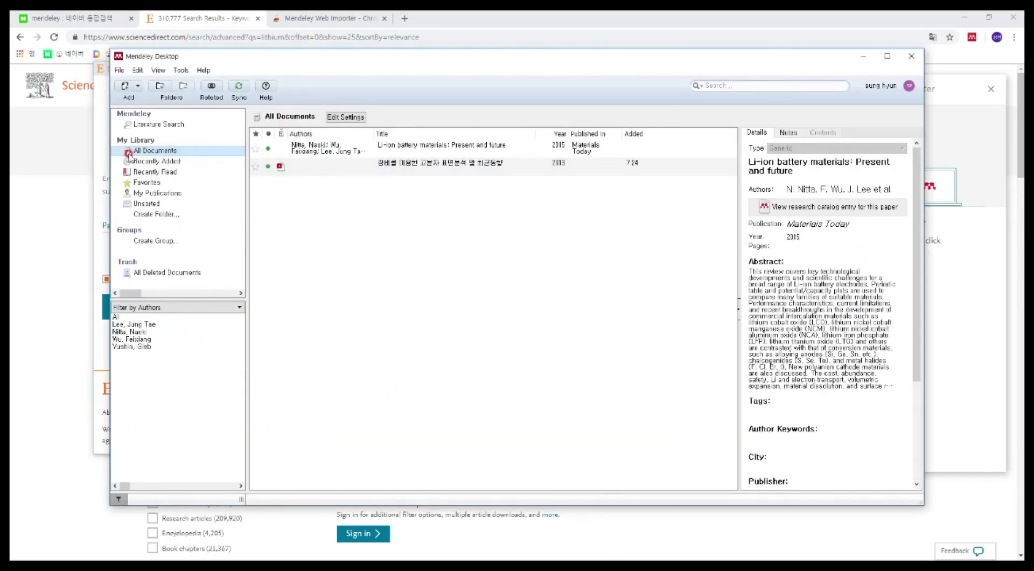
click(102, 144)
click(185, 224)
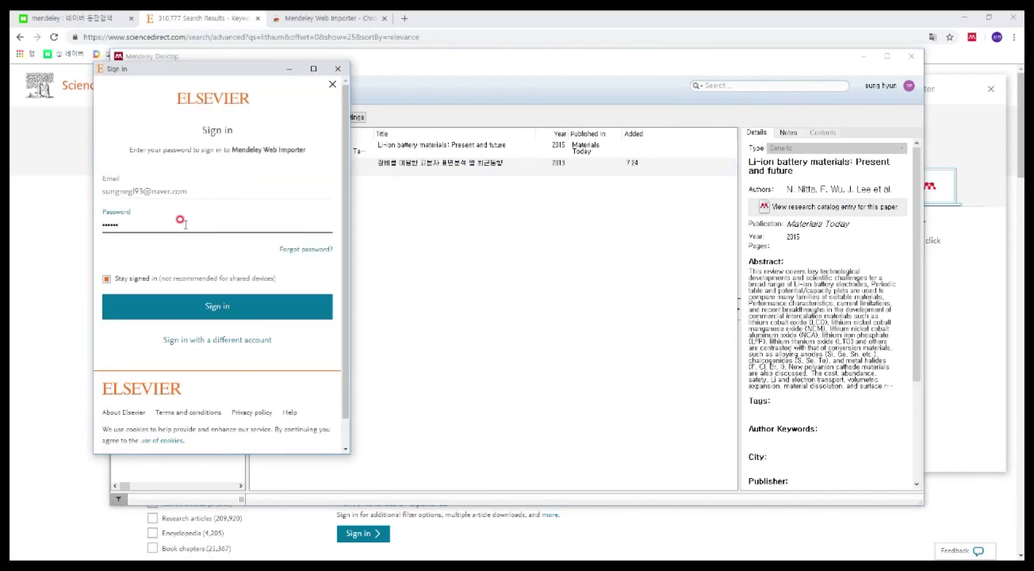
key(Return)
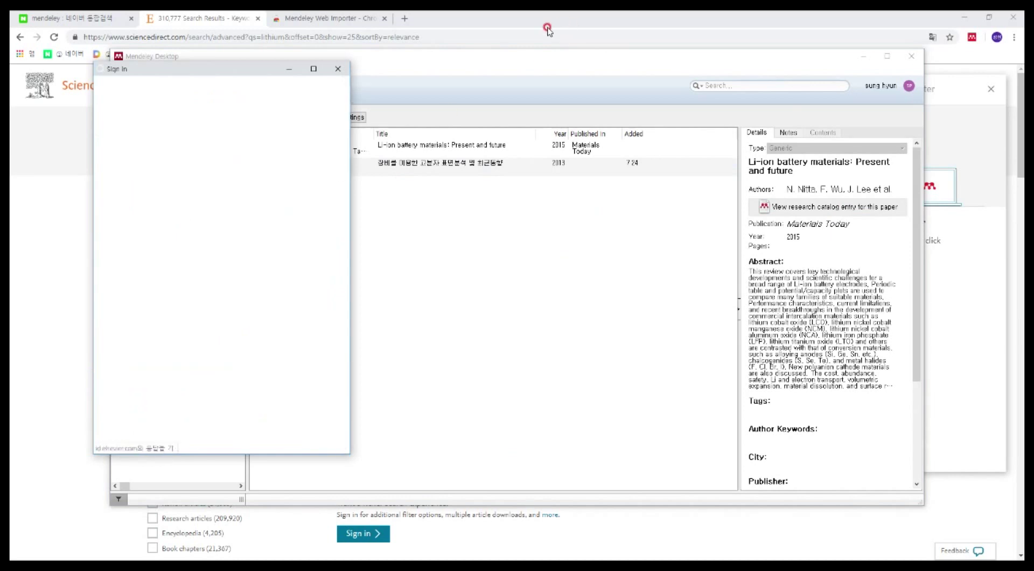
click(953, 129)
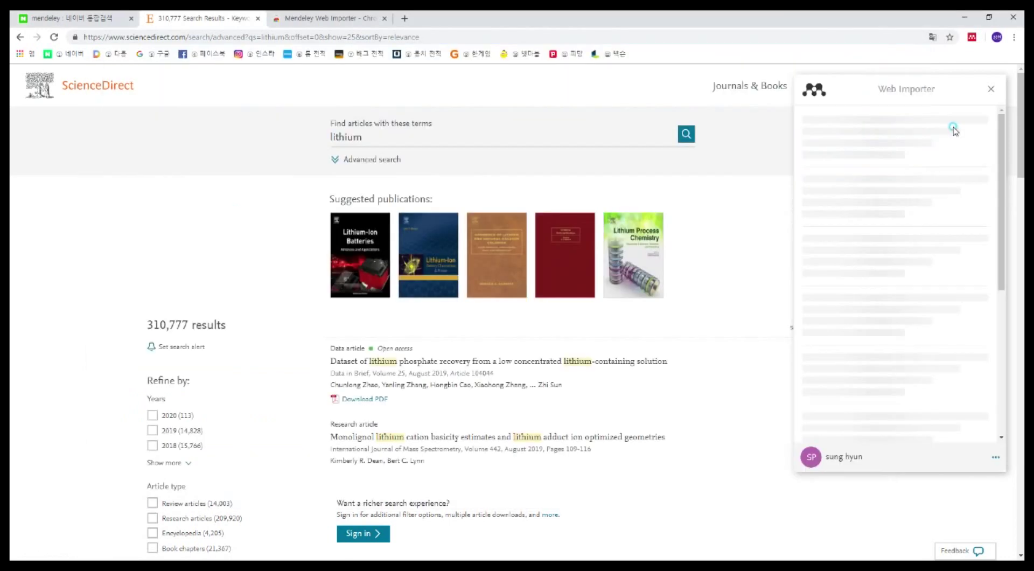
drag(886, 88, 904, 98)
click(904, 98)
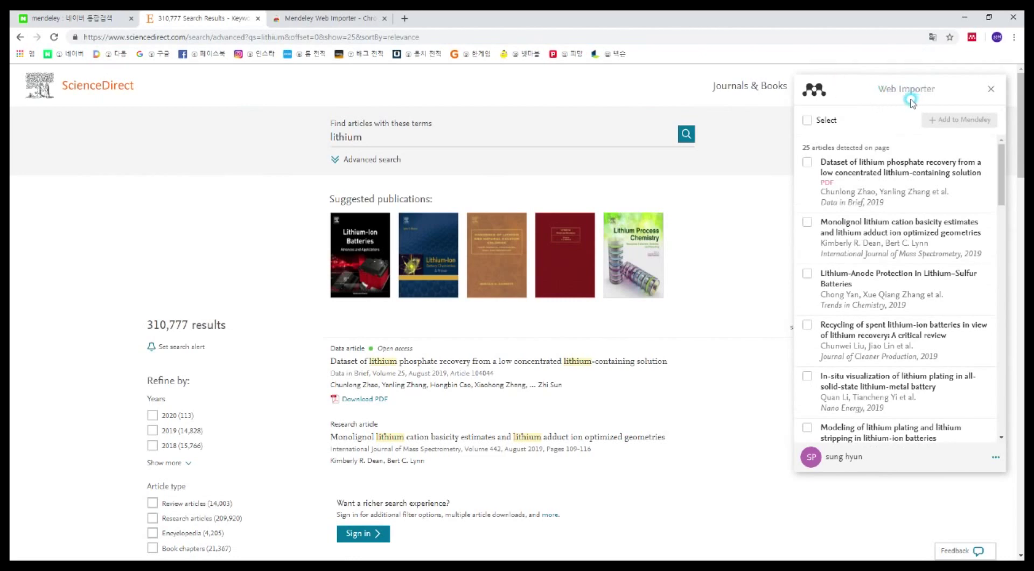
- Return to the ScienceDirect home page, search for the keyword lithium and look through the listed articles
click(476, 138)
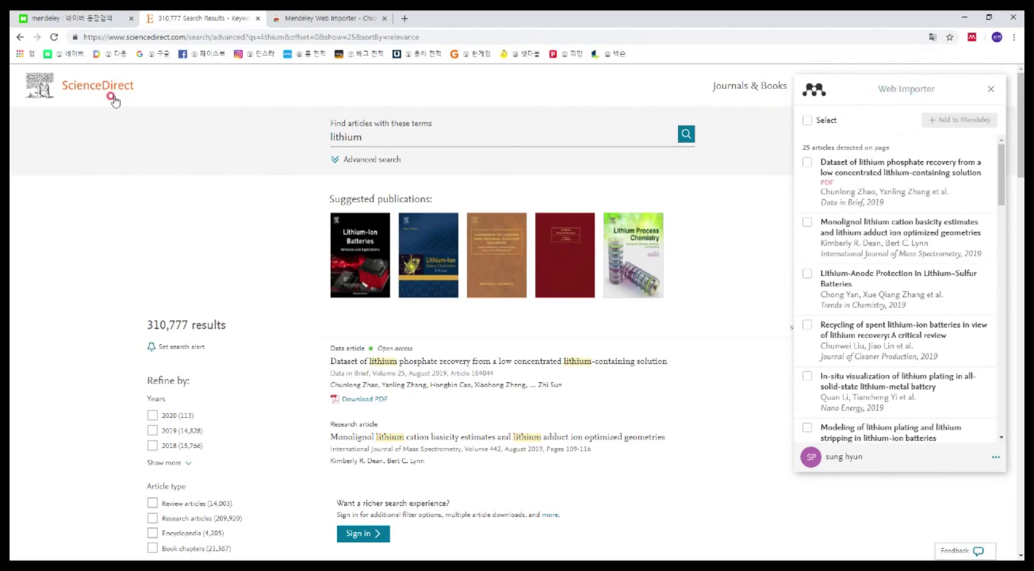
click(89, 86)
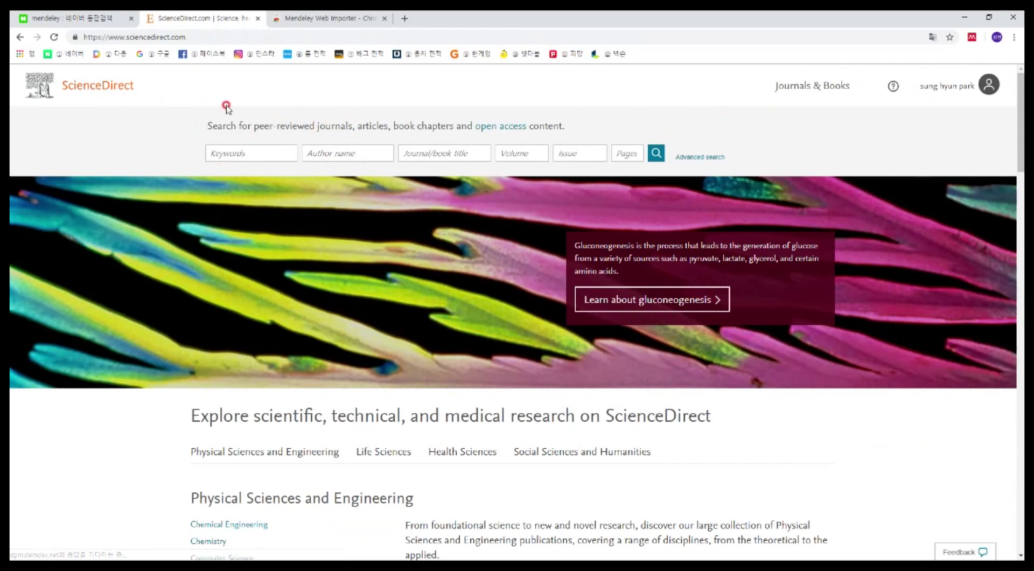
click(229, 151)
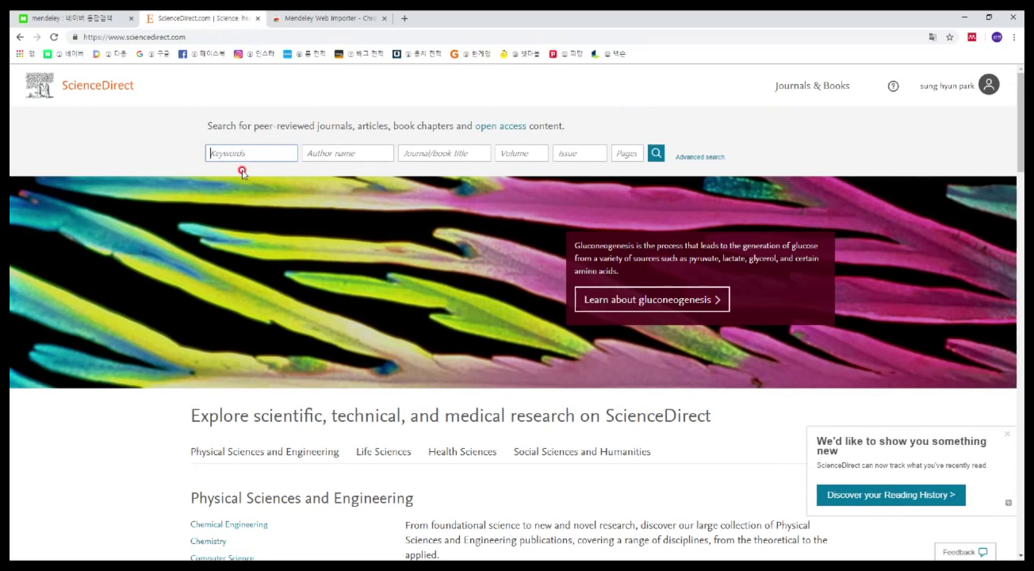
text(lithium)
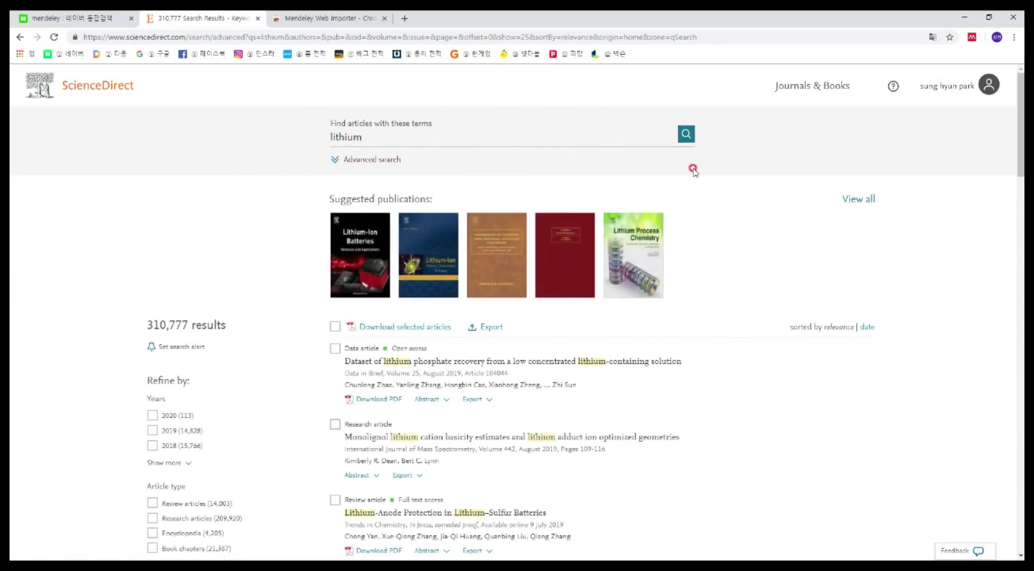
scroll(791, 231, down, 1)
scroll(808, 240, up, 1)
scroll(819, 287, down, 5)
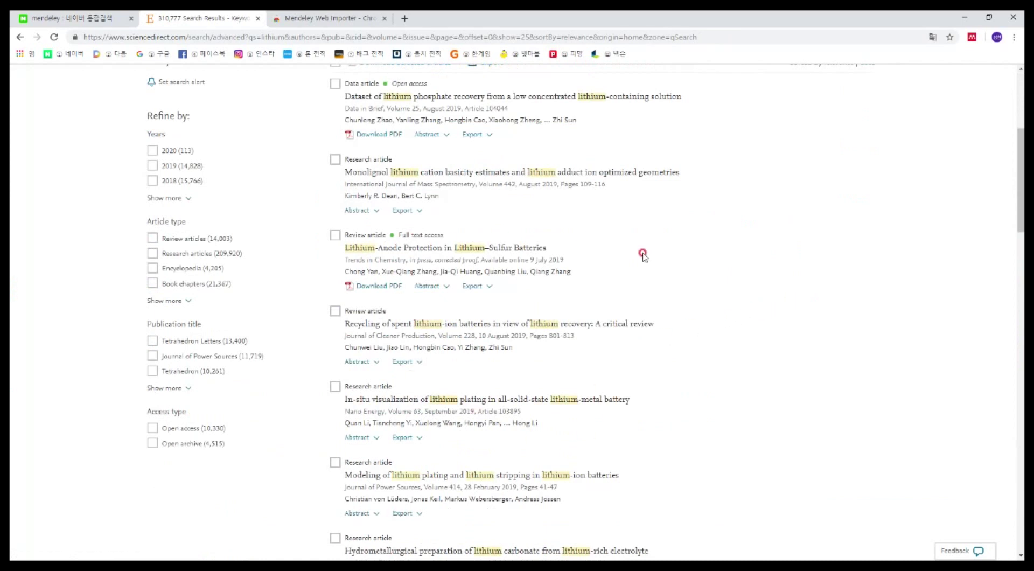
scroll(781, 329, up, 5)
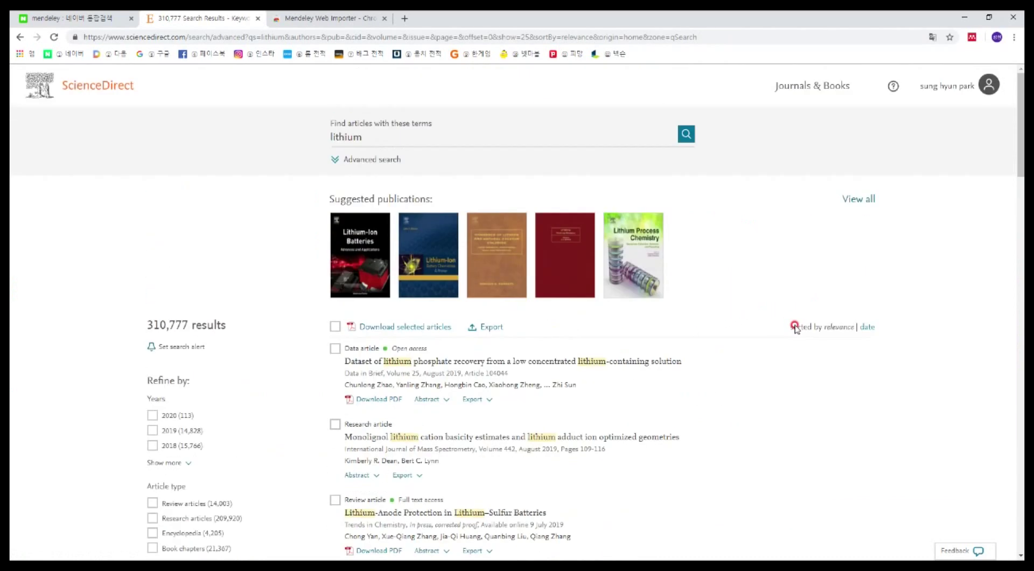
- Import "In-situ visualization of lithium plating in all-solid-state lithium-metal battery" with Mendeley Web Importer and sync the library in Mendeley Desktop
click(972, 38)
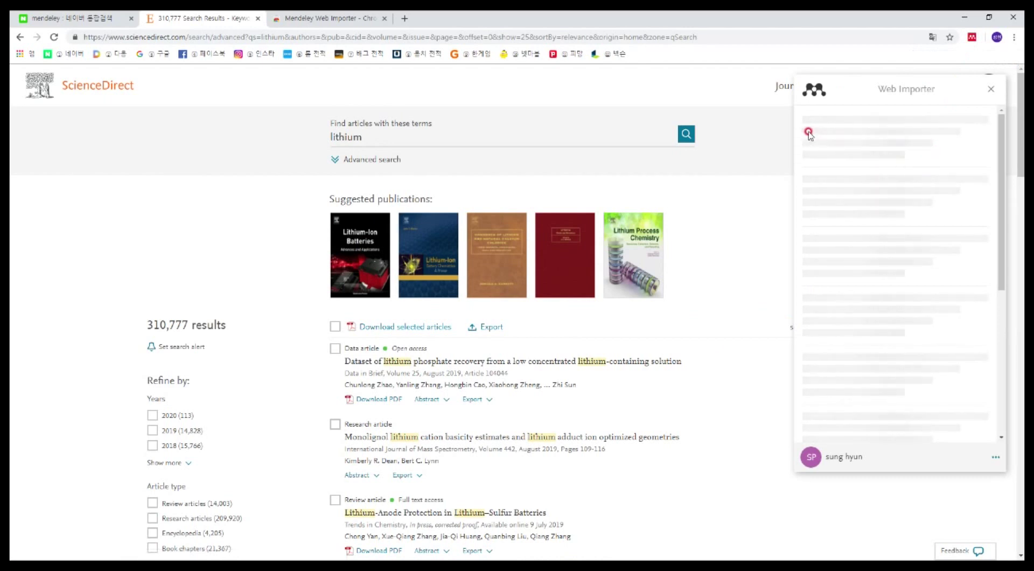
scroll(853, 309, down, 3)
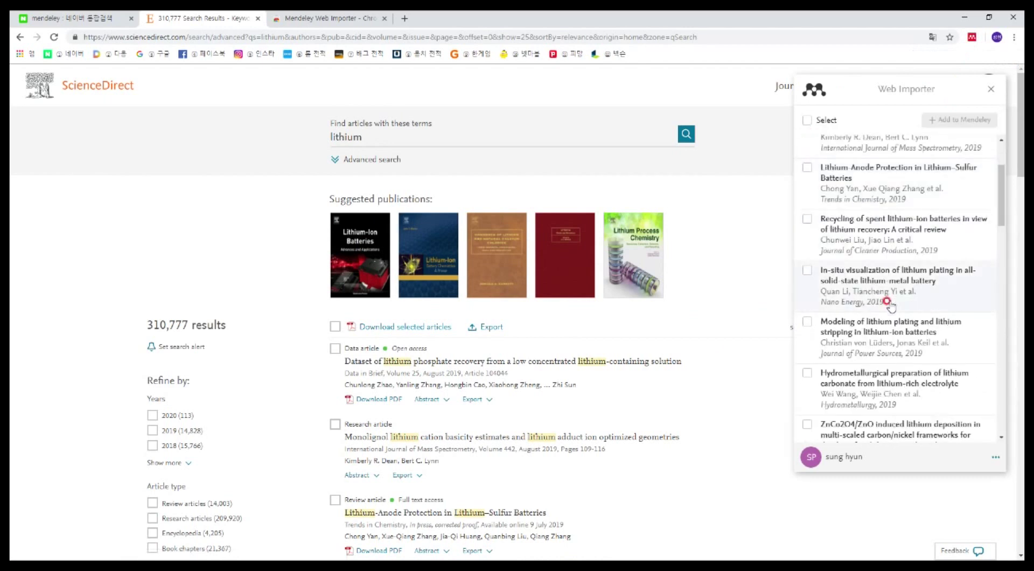
scroll(924, 366, up, 3)
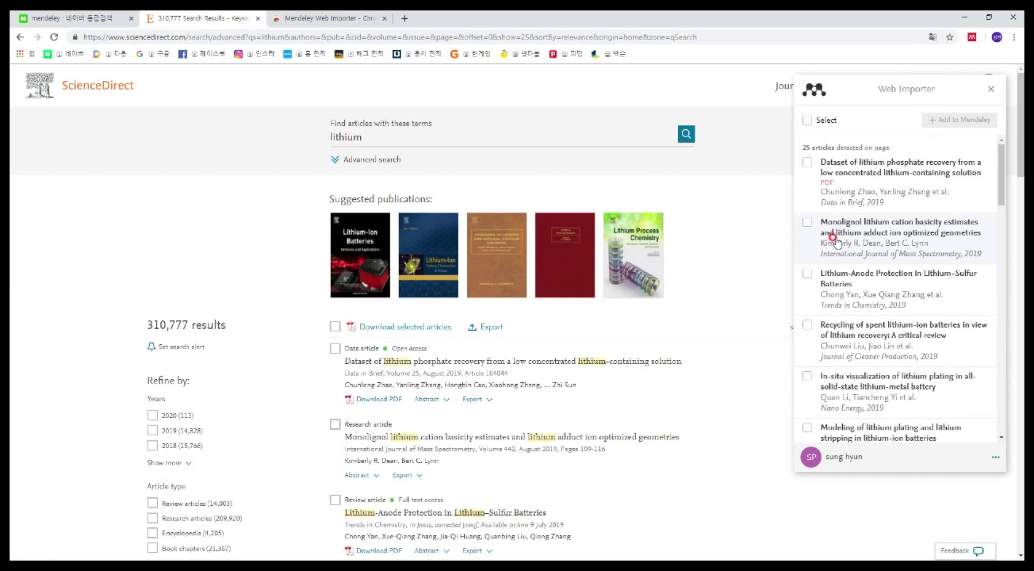
scroll(875, 263, down, 2)
scroll(874, 263, down, 1)
click(807, 219)
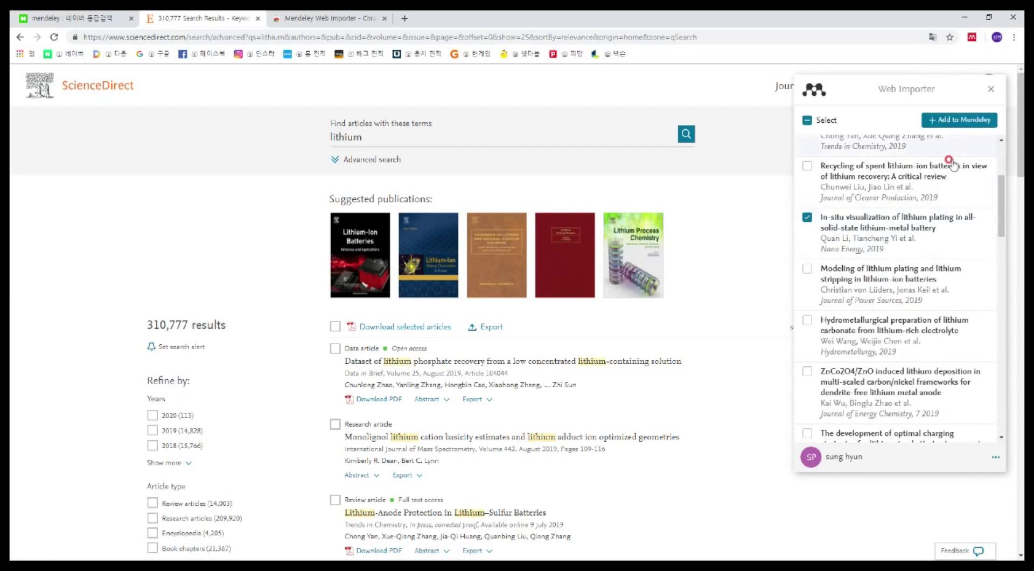
click(970, 120)
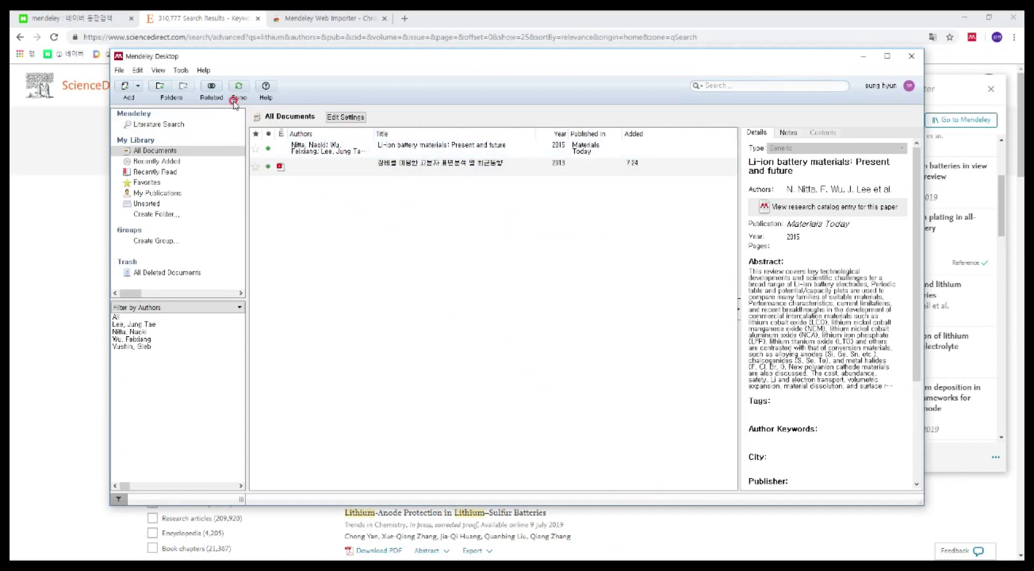
click(240, 82)
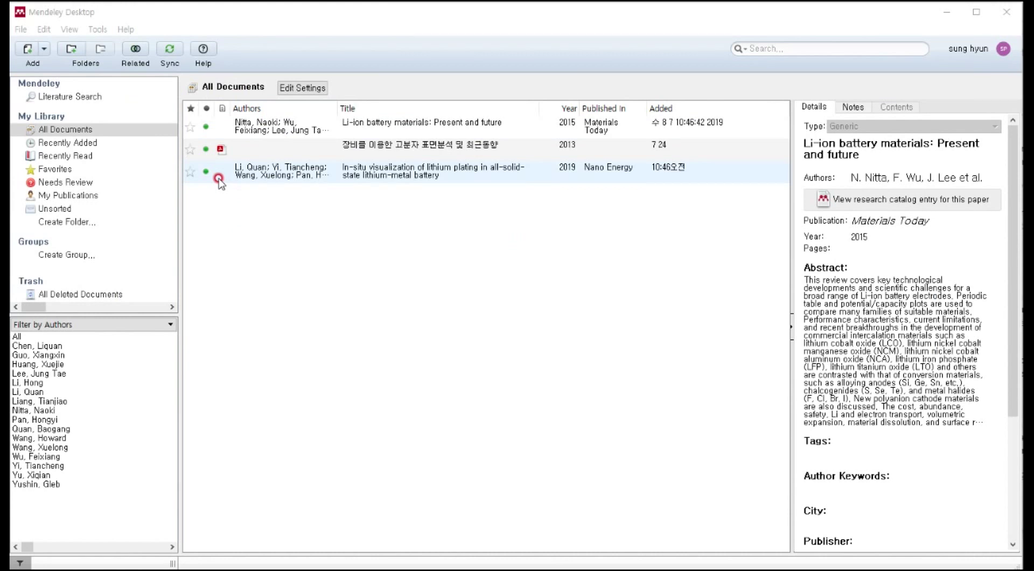
- Start a manual Journal Article entry titled "lithium battery" with the author's name, journal sci and year 2019
click(44, 52)
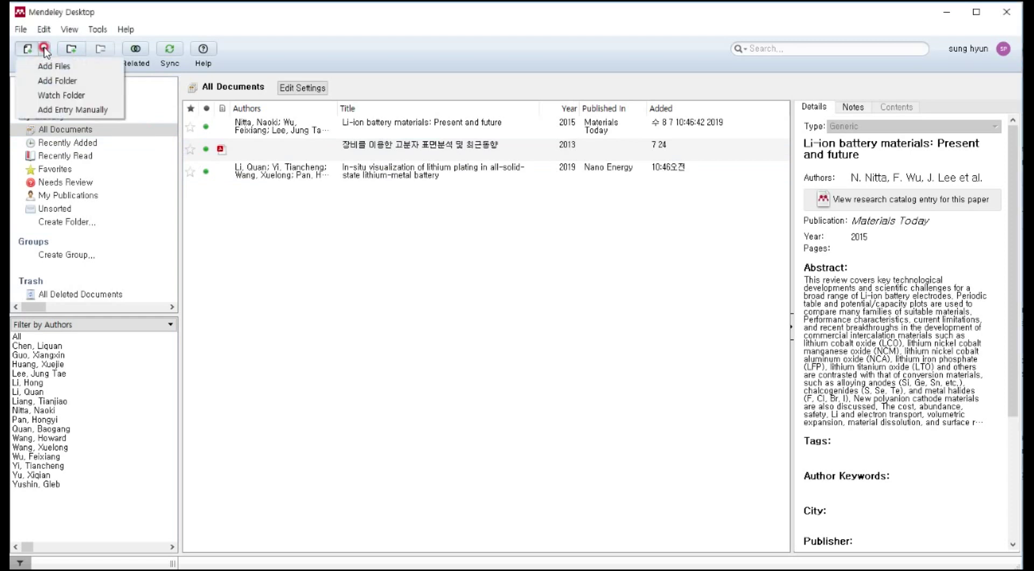
click(93, 110)
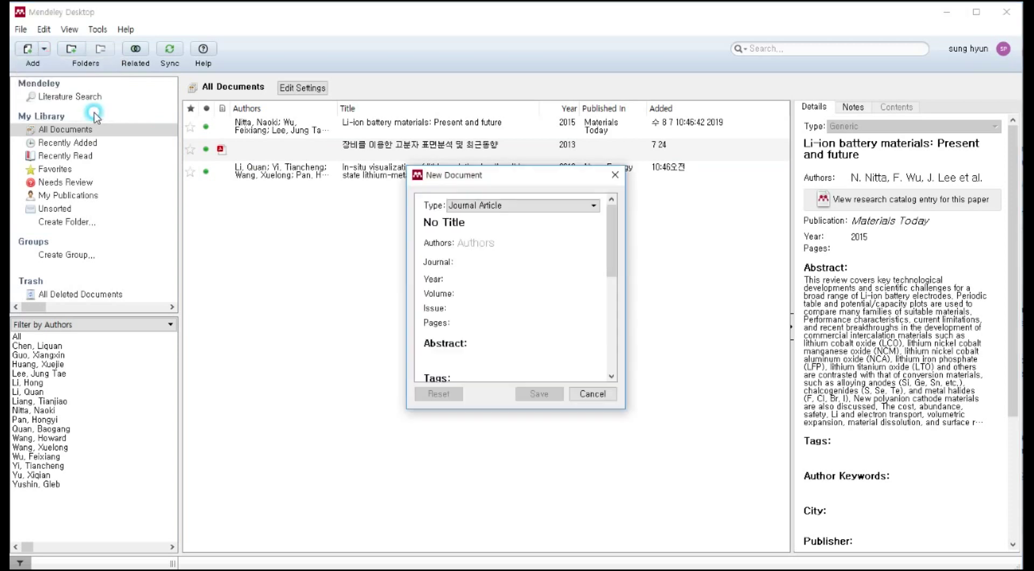
click(456, 242)
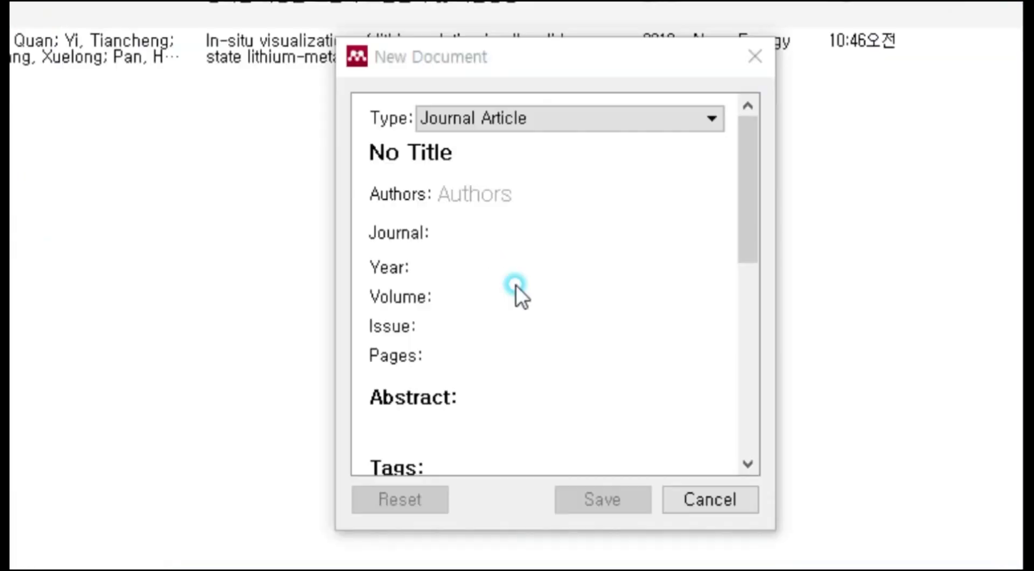
click(531, 262)
click(508, 209)
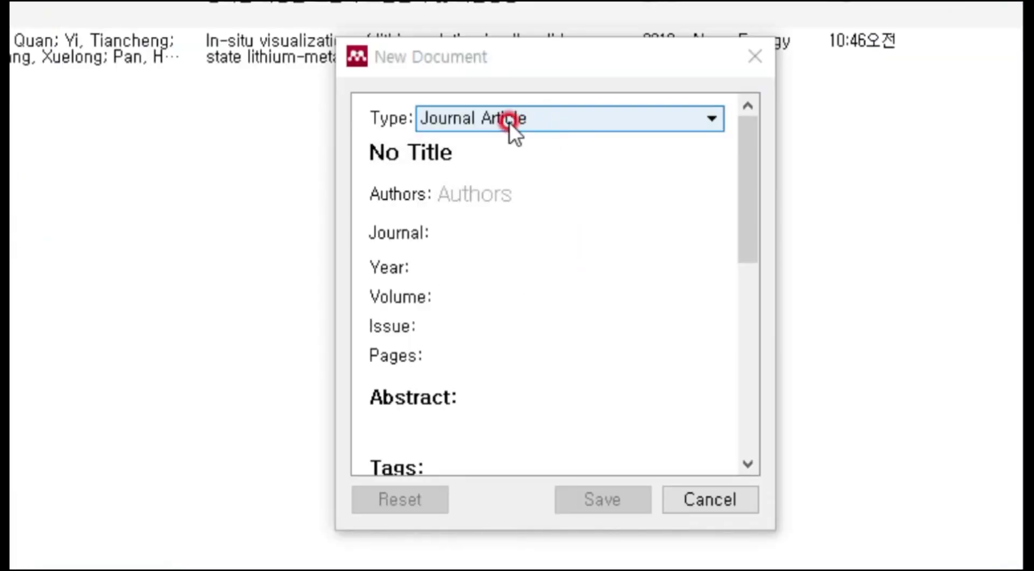
click(488, 162)
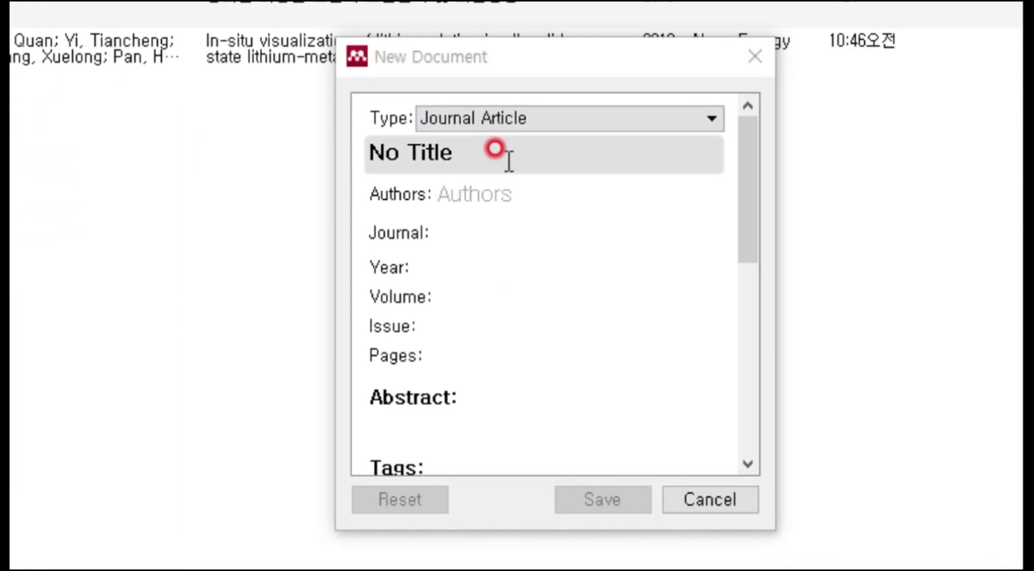
drag(509, 160, 344, 156)
text(lithium battery)
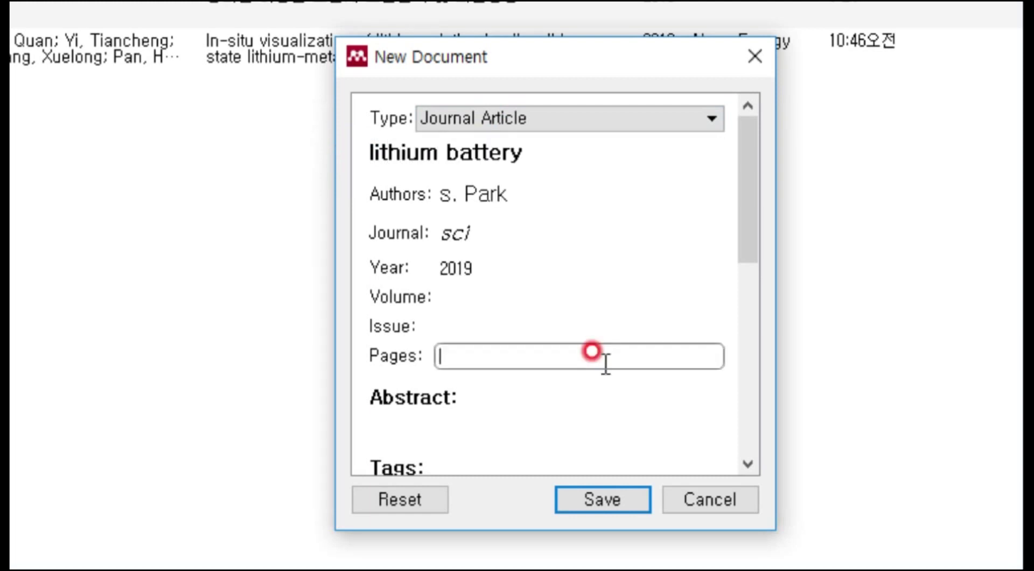
- Set the new entry's pages to 0807, review its remaining fields and save it to the library
text(0807)
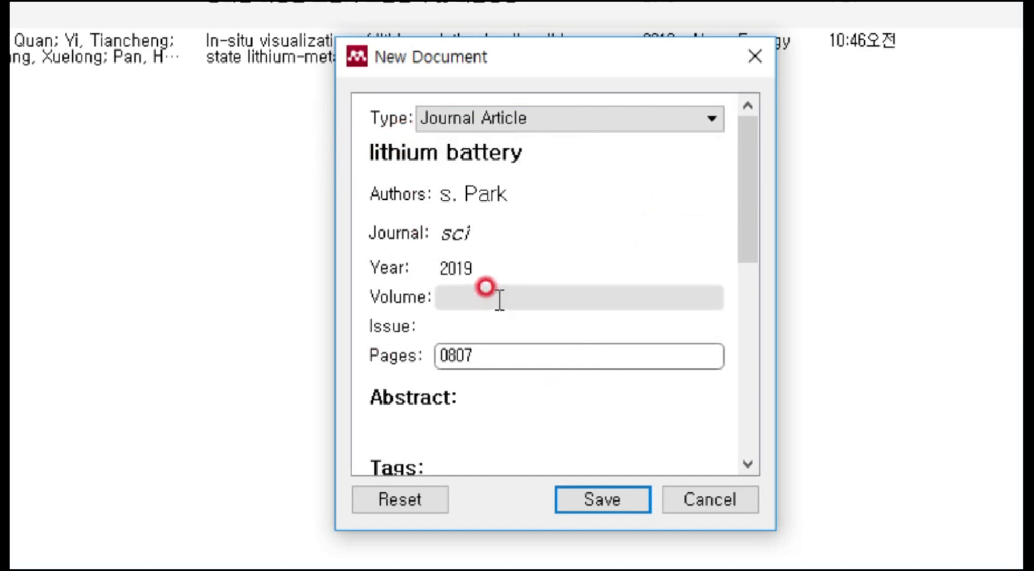
scroll(584, 337, down, 5)
scroll(597, 349, down, 3)
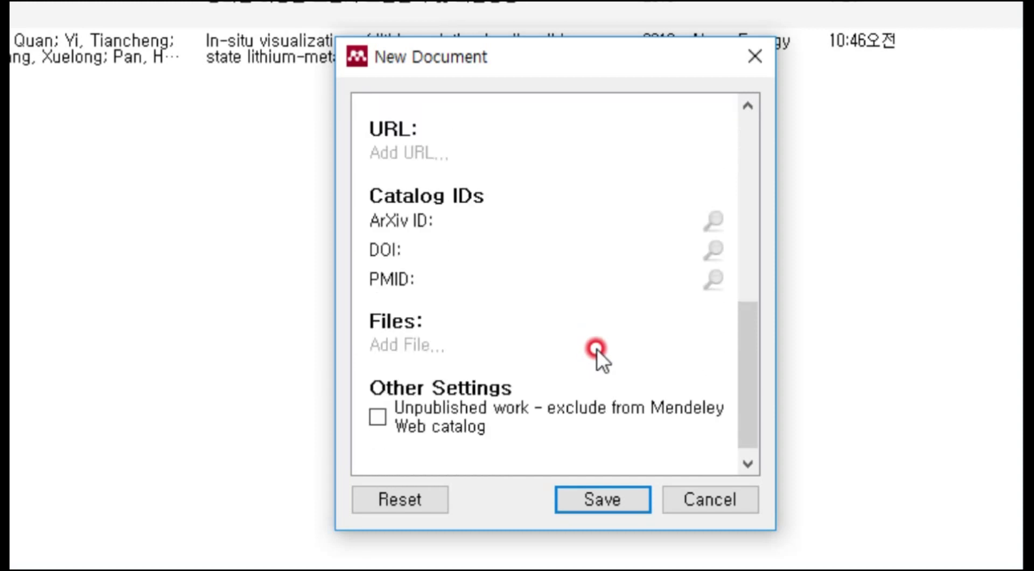
scroll(597, 349, up, 6)
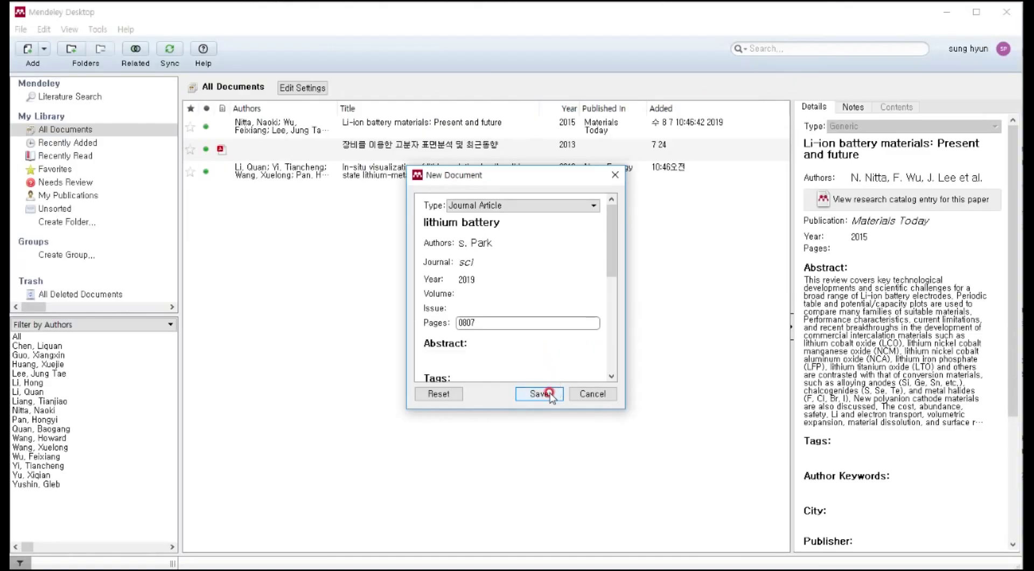
click(603, 499)
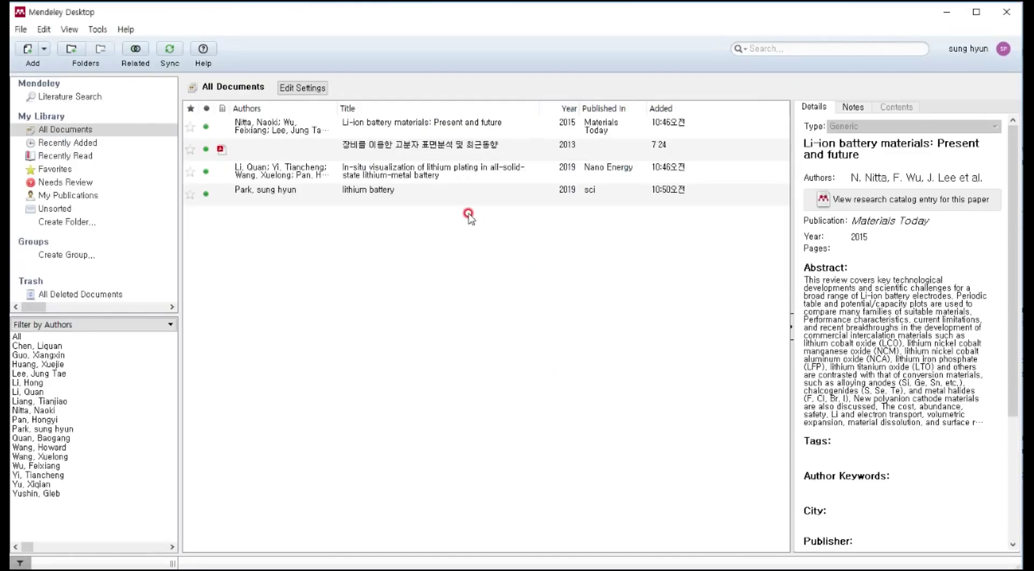